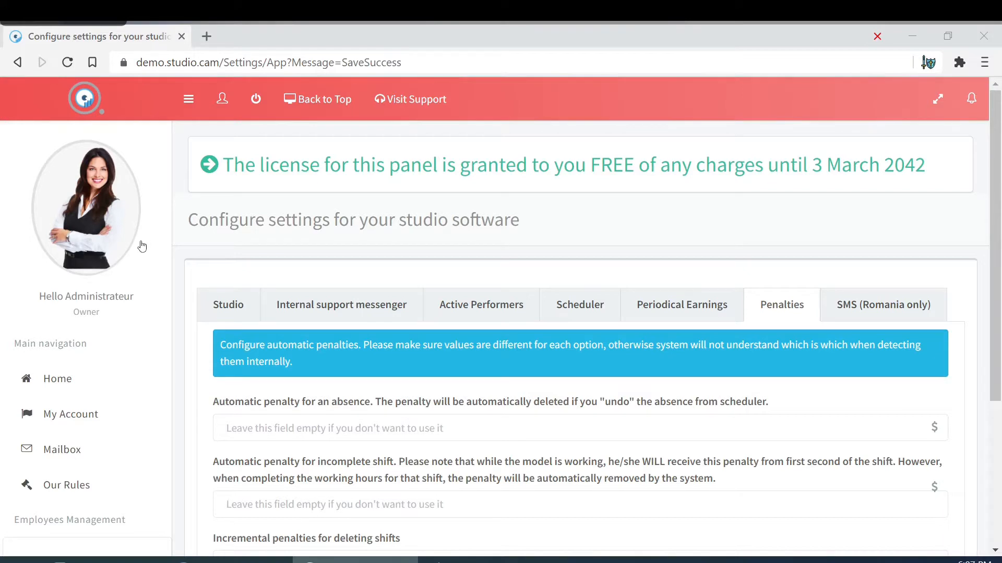
# Open the Studio locations page of the software settings
pyautogui.scroll(-8, 105, 277)
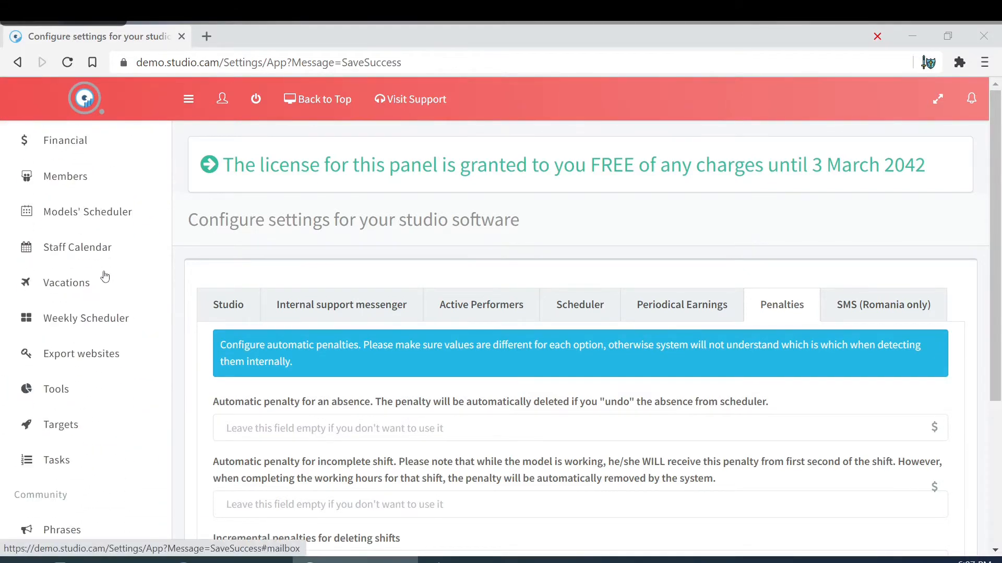
pyautogui.scroll(-1, 105, 277)
pyautogui.scroll(-4, 98, 361)
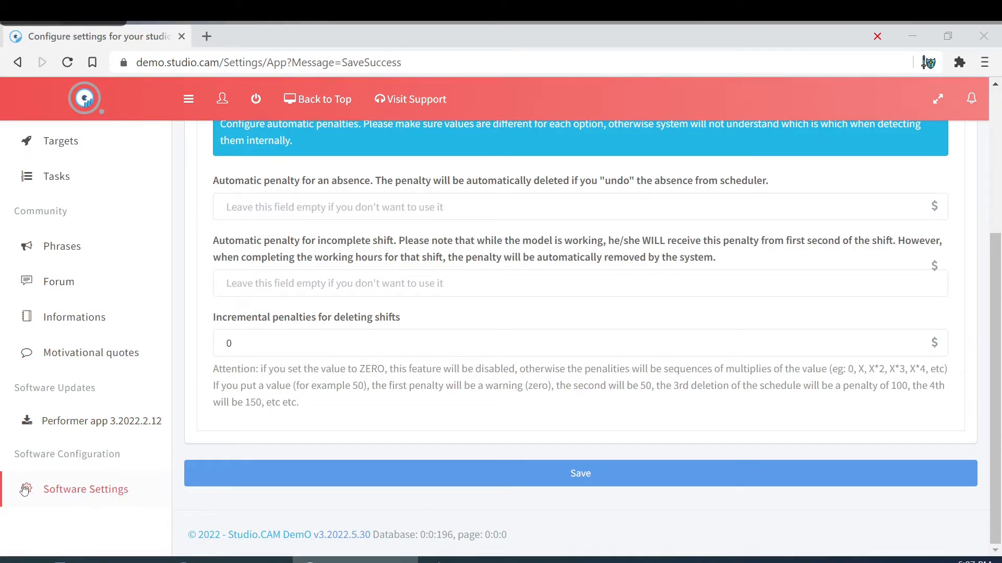
pyautogui.click(71, 496)
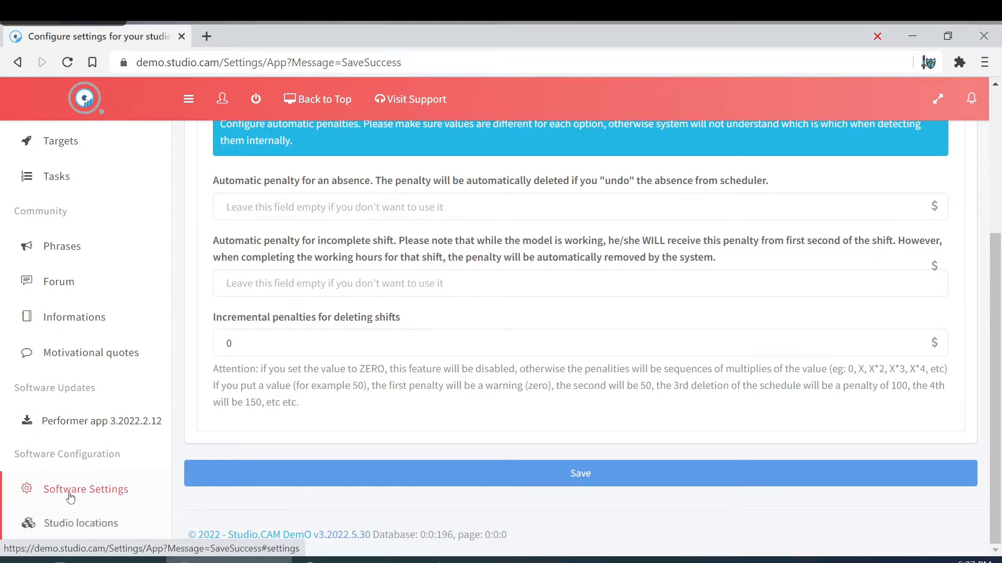
pyautogui.scroll(-2, 131, 483)
pyautogui.scroll(-6, 134, 480)
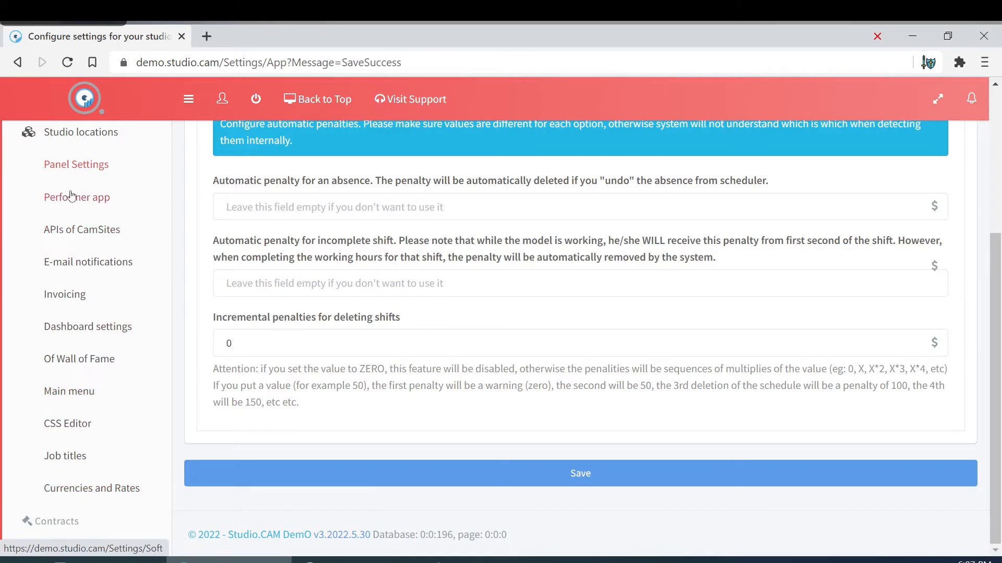
pyautogui.click(80, 144)
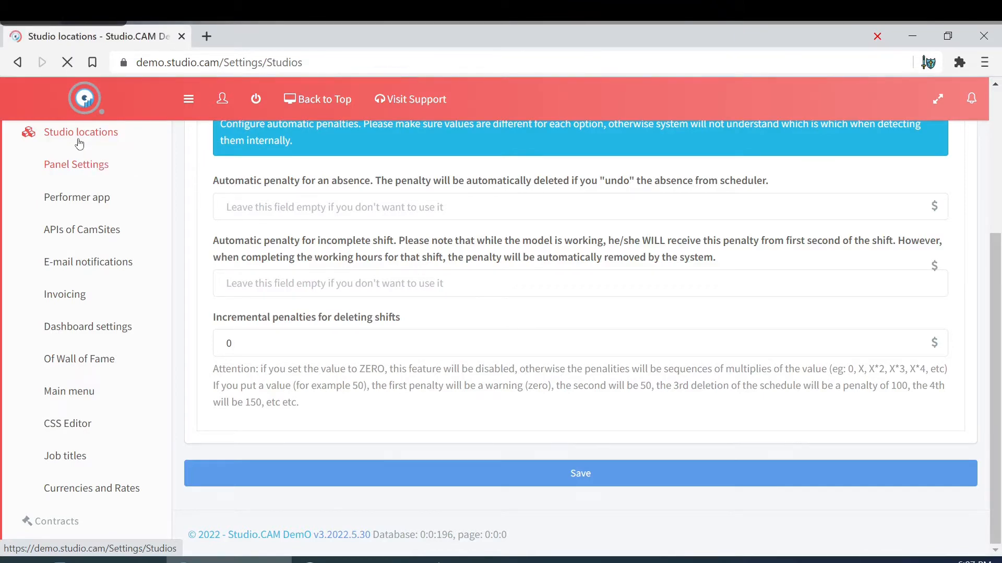
# Edit the Venice studio location and change its name to "Studio in Venice 12"
pyautogui.scroll(-5, 463, 239)
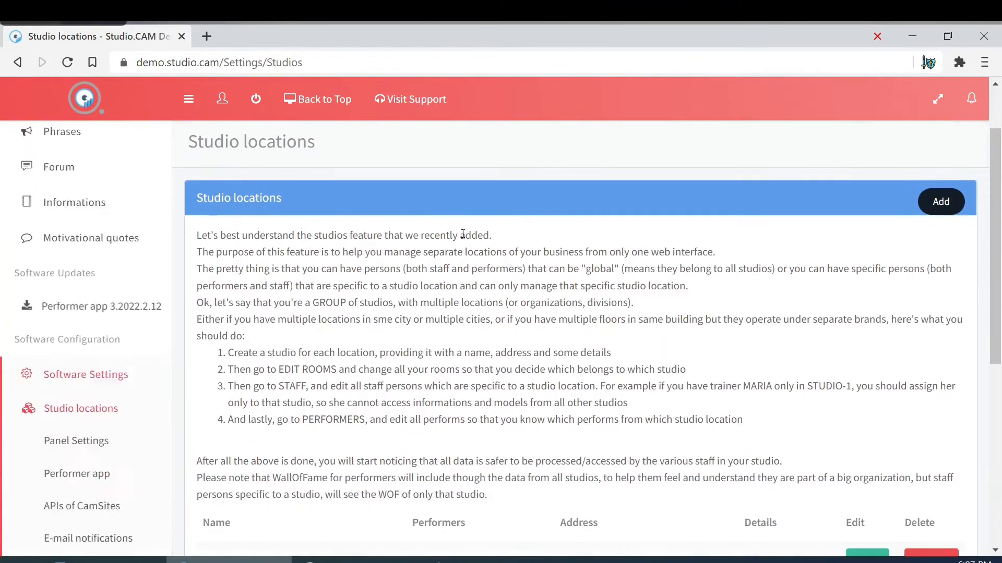
pyautogui.scroll(-1, 463, 238)
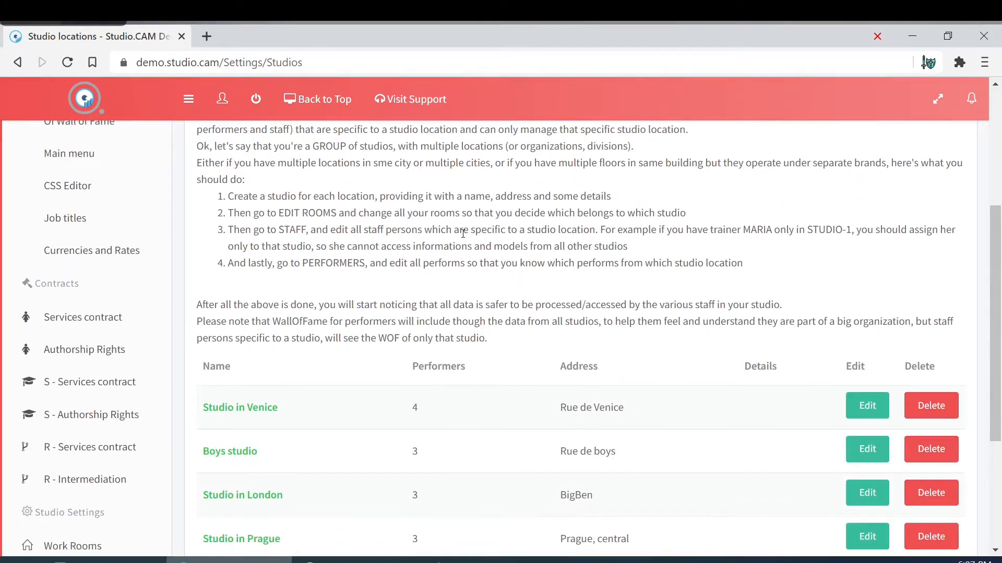
pyautogui.scroll(-3, 462, 233)
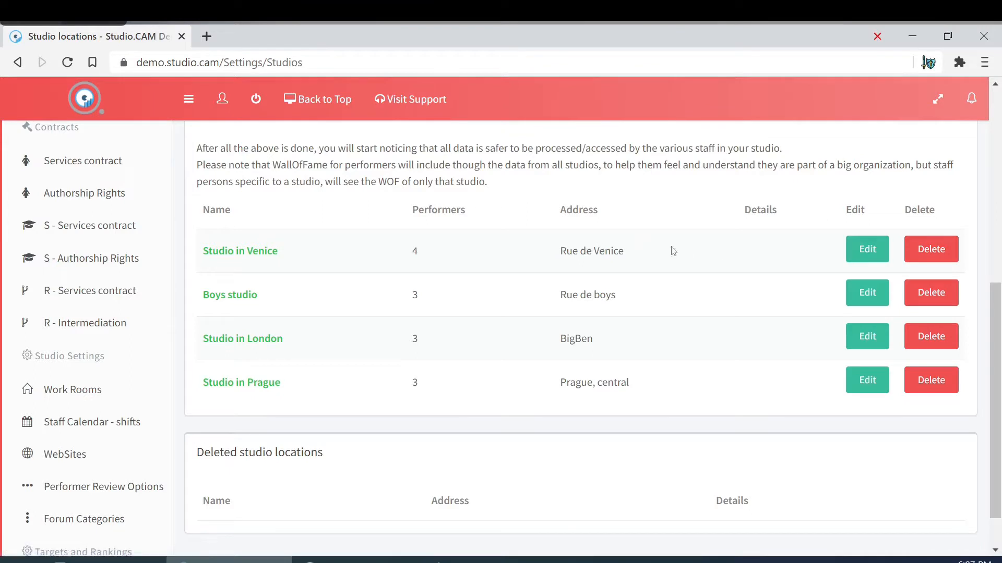
pyautogui.click(871, 255)
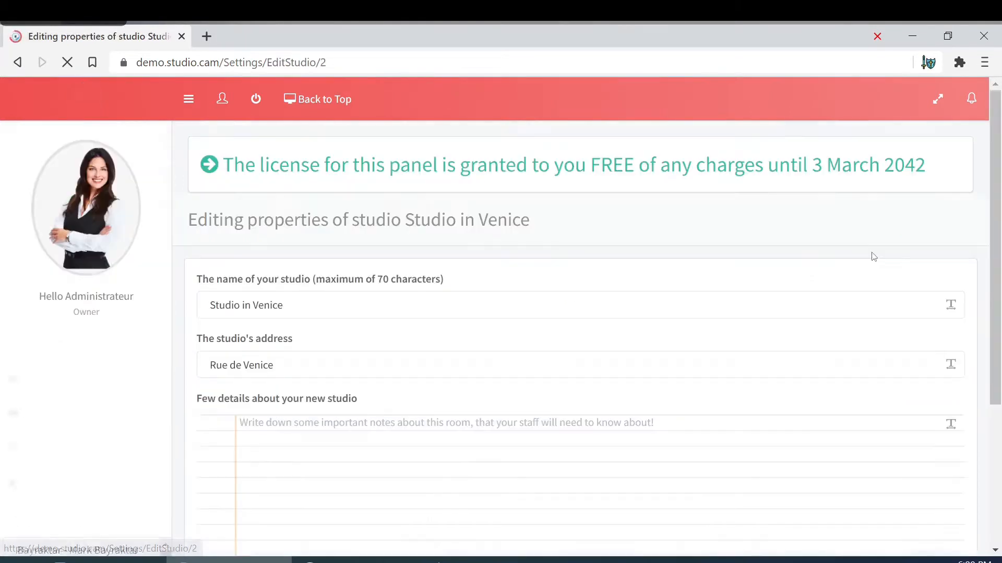
pyautogui.click(438, 299)
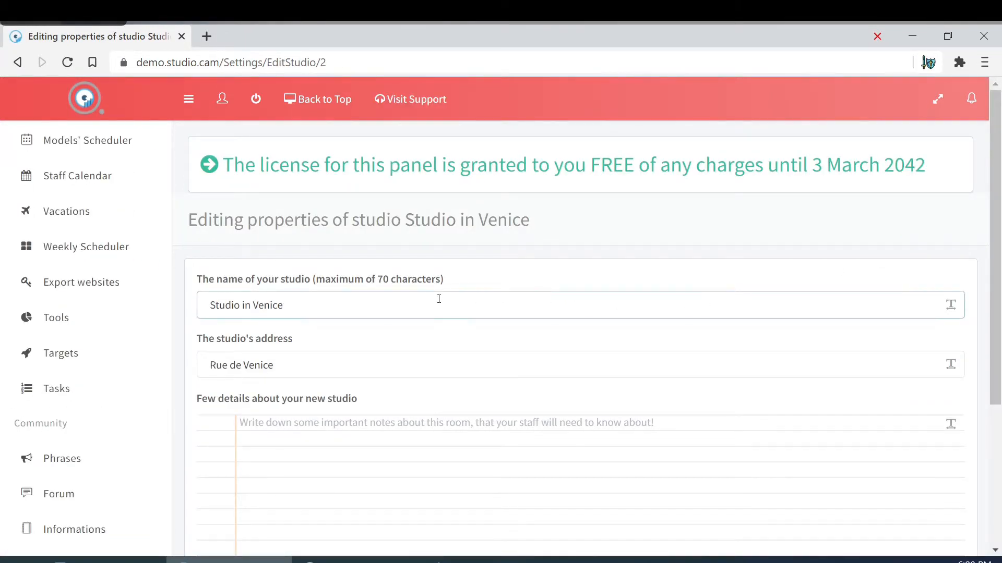
pyautogui.write('12')
# Append 12 to the Venice studio's address and save the location
pyautogui.click(319, 368)
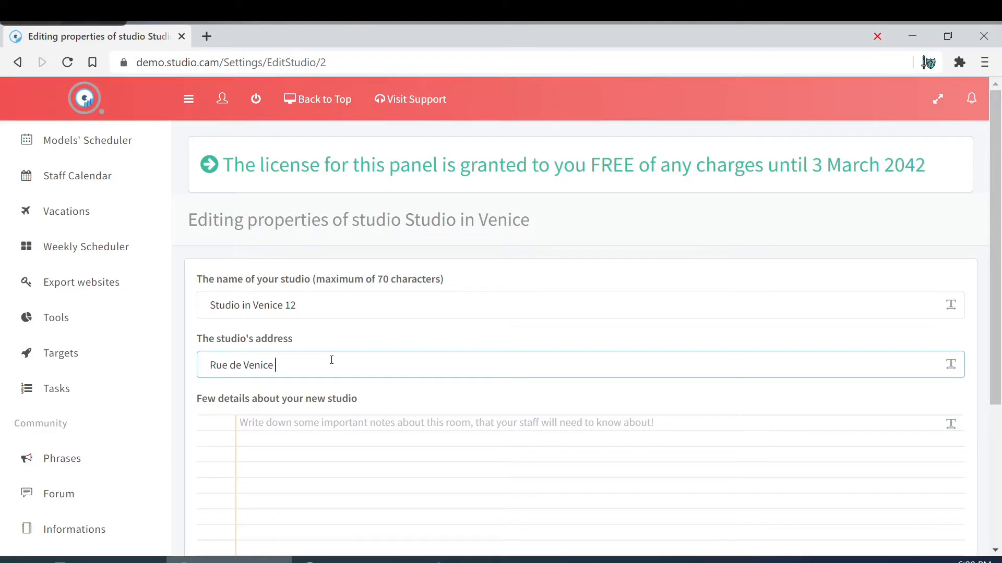
pyautogui.write('12')
pyautogui.scroll(-2, 346, 359)
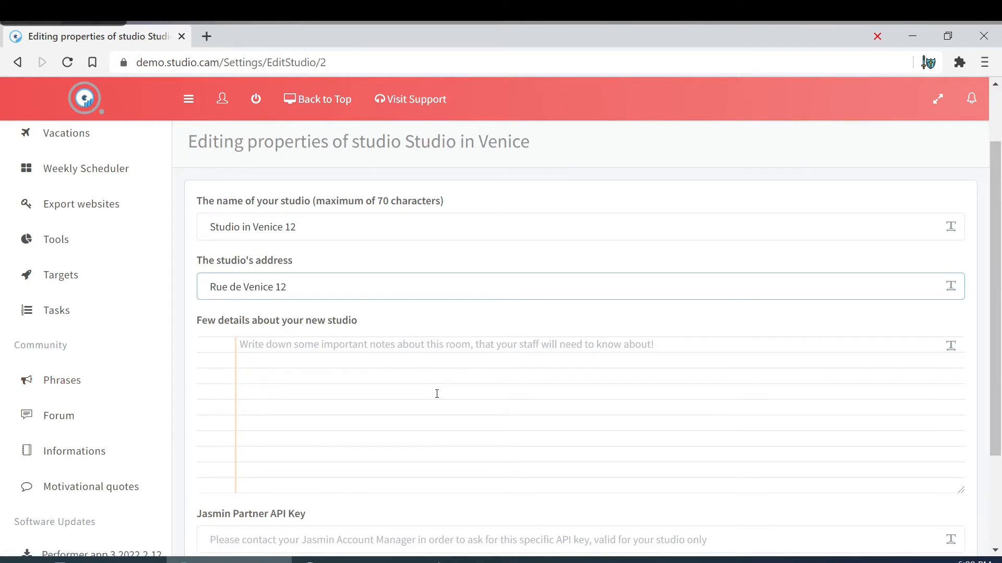
pyautogui.scroll(2, 437, 394)
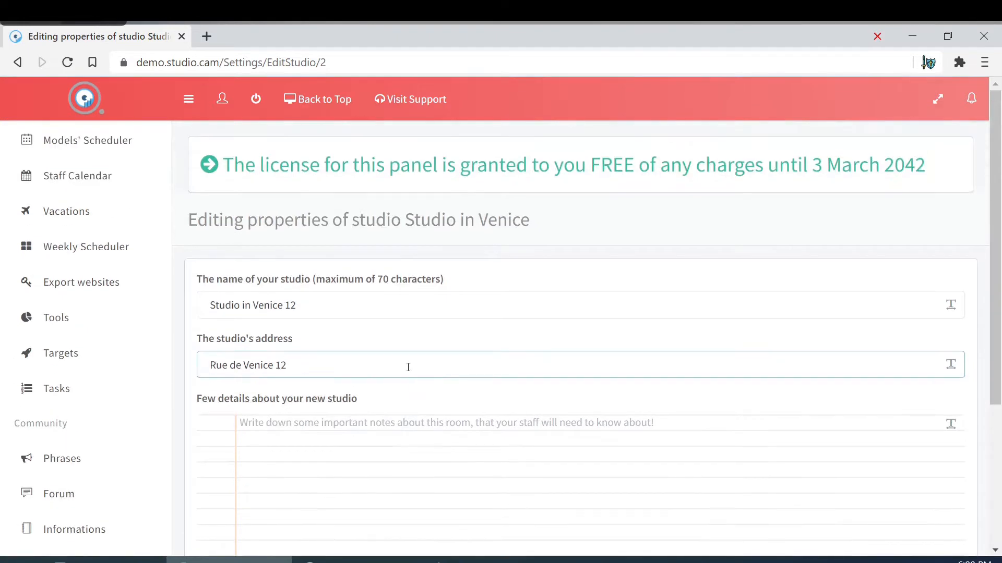
pyautogui.scroll(-4, 461, 403)
pyautogui.click(533, 444)
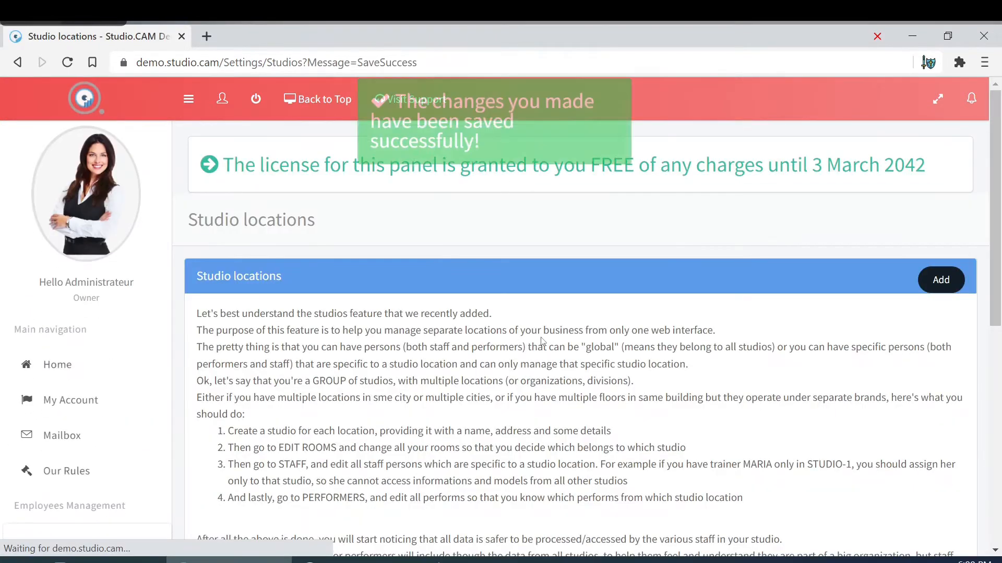
# Check the updated studio in the locations list and open the Panel Settings page
pyautogui.scroll(-6, 541, 341)
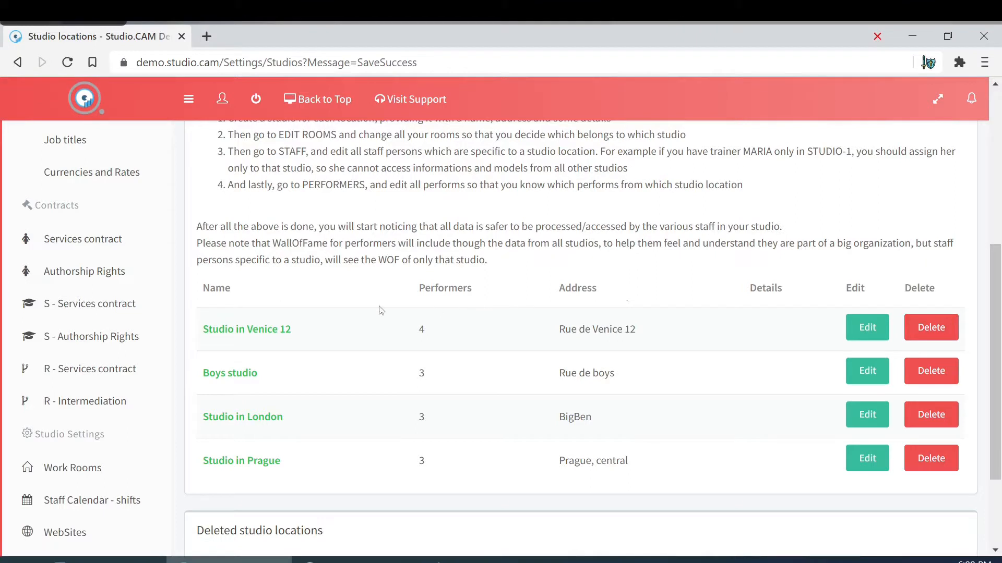
pyautogui.scroll(1, 139, 300)
pyautogui.scroll(8, 140, 300)
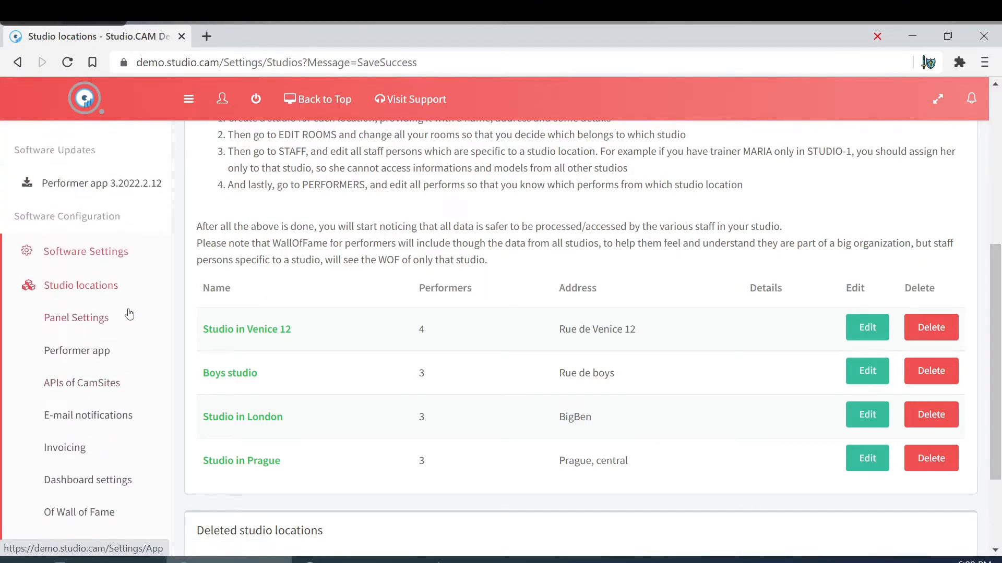
pyautogui.click(87, 320)
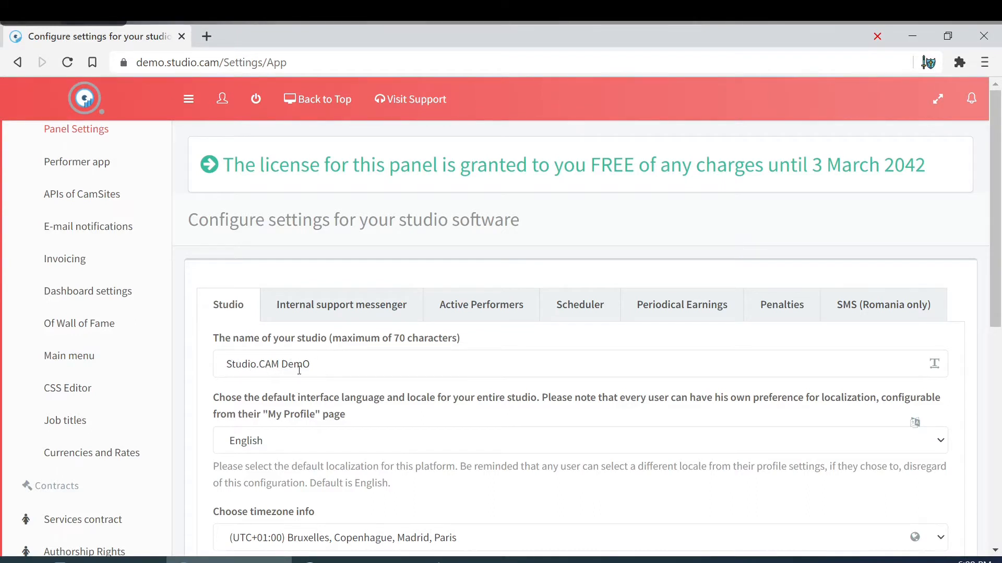
# Change the name of the studio to "Studio.CAM Demo"
pyautogui.click(358, 362)
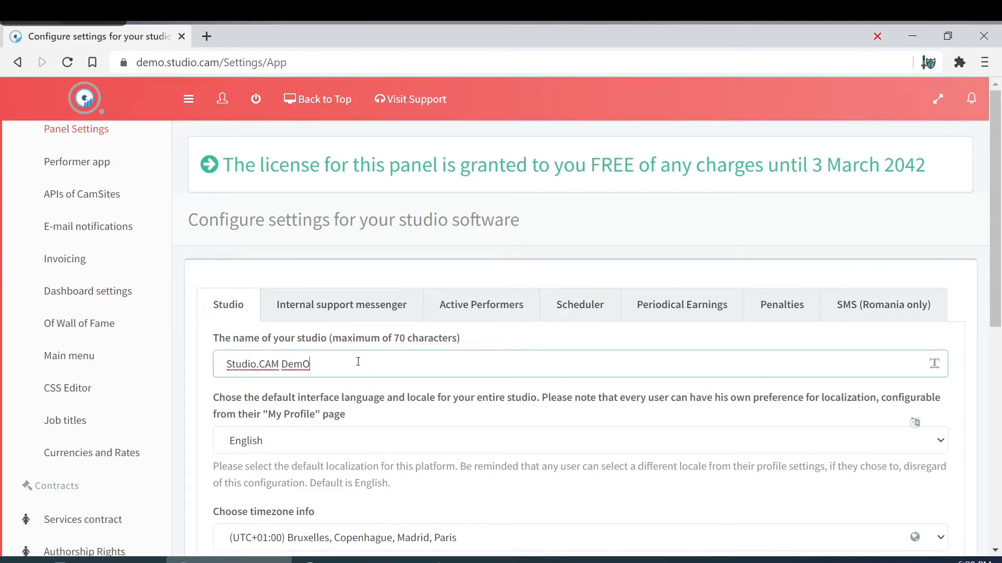
pyautogui.scroll(-3, 358, 362)
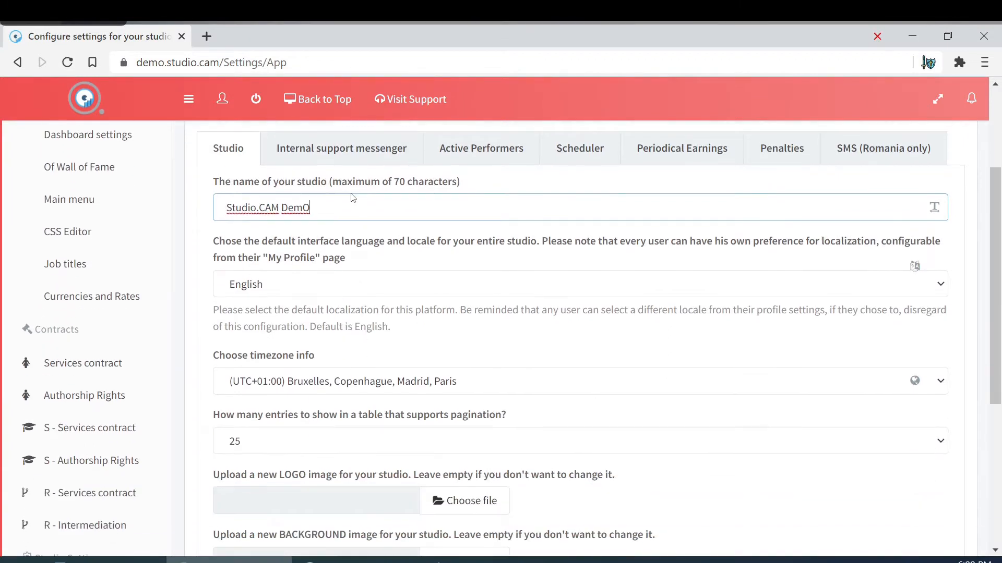
pyautogui.press('BackSpace')
pyautogui.write('o')
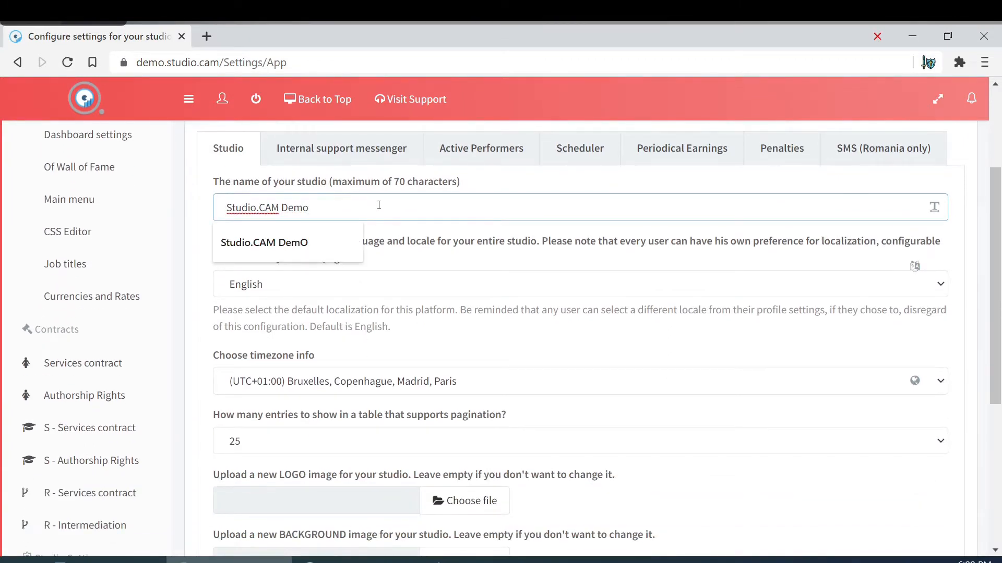
# Keep English as the default interface language and choose the (UTC+01:00) Bruxelles, Copenhague, Madrid, Paris timezone
pyautogui.click(481, 278)
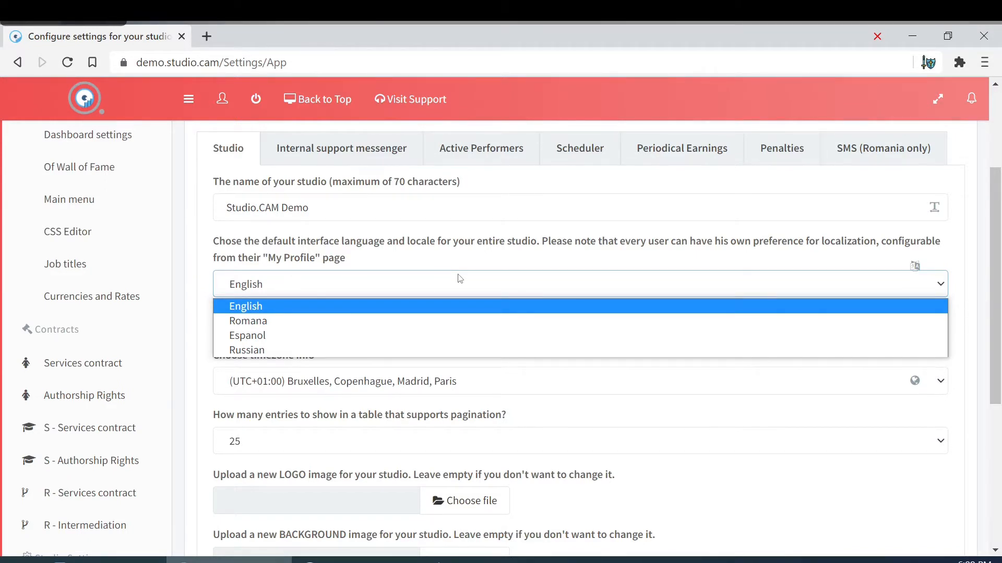
pyautogui.click(460, 336)
pyautogui.click(652, 382)
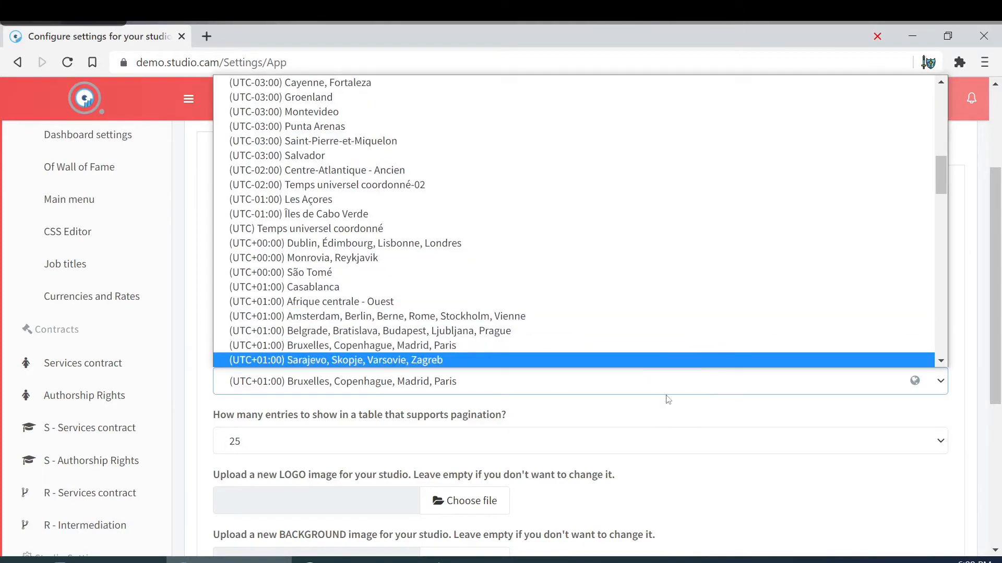
pyautogui.click(485, 345)
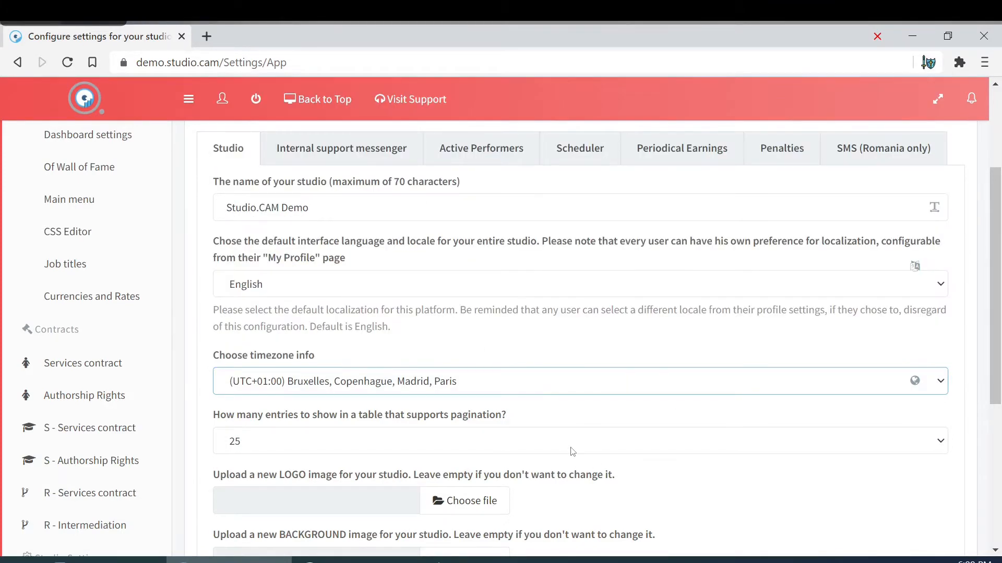
# Review the table pagination, logo, background image and login page video settings of the studio
pyautogui.scroll(-1, 587, 455)
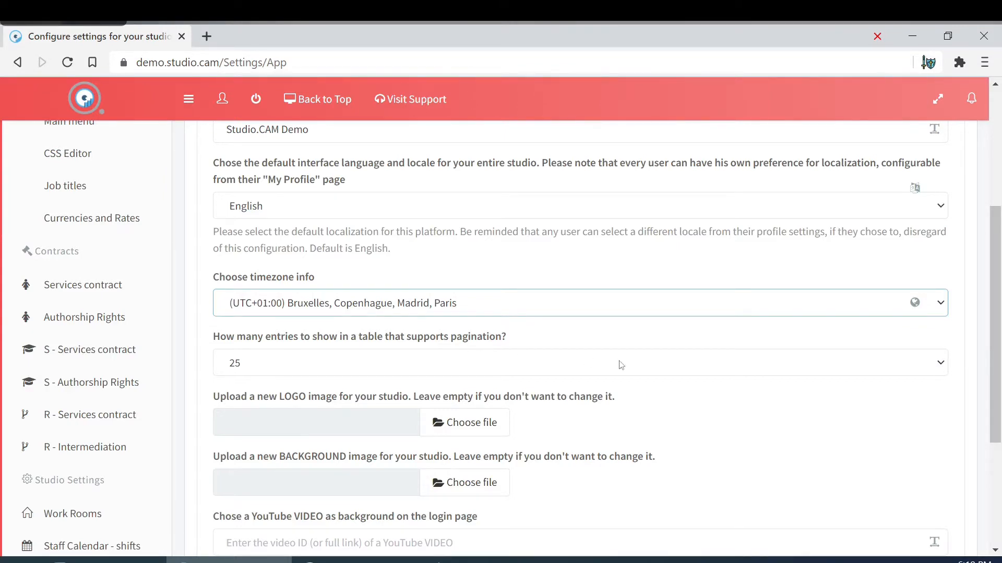
pyautogui.scroll(-4, 647, 365)
pyautogui.scroll(2, 645, 340)
pyautogui.scroll(2, 645, 340)
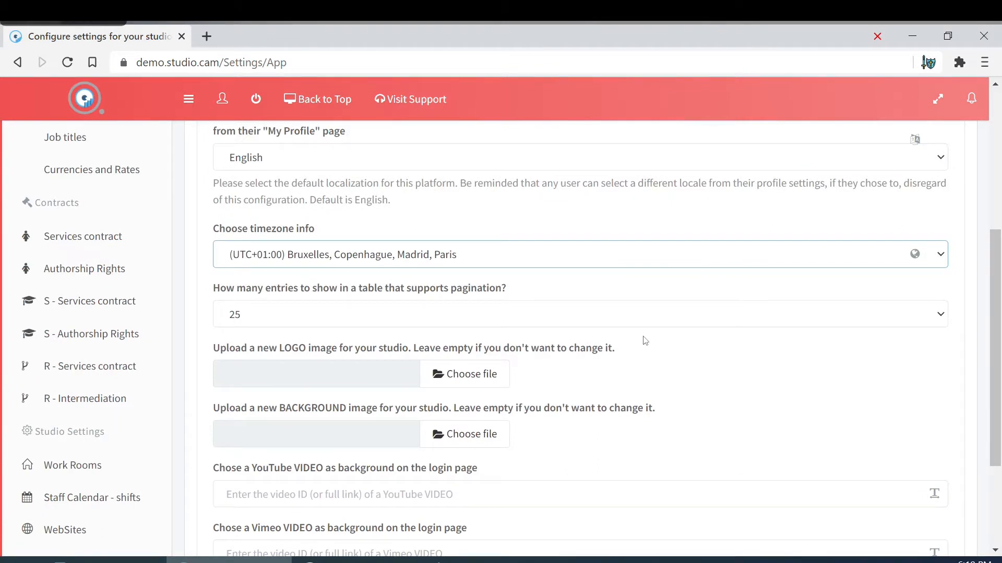
pyautogui.scroll(-2, 573, 335)
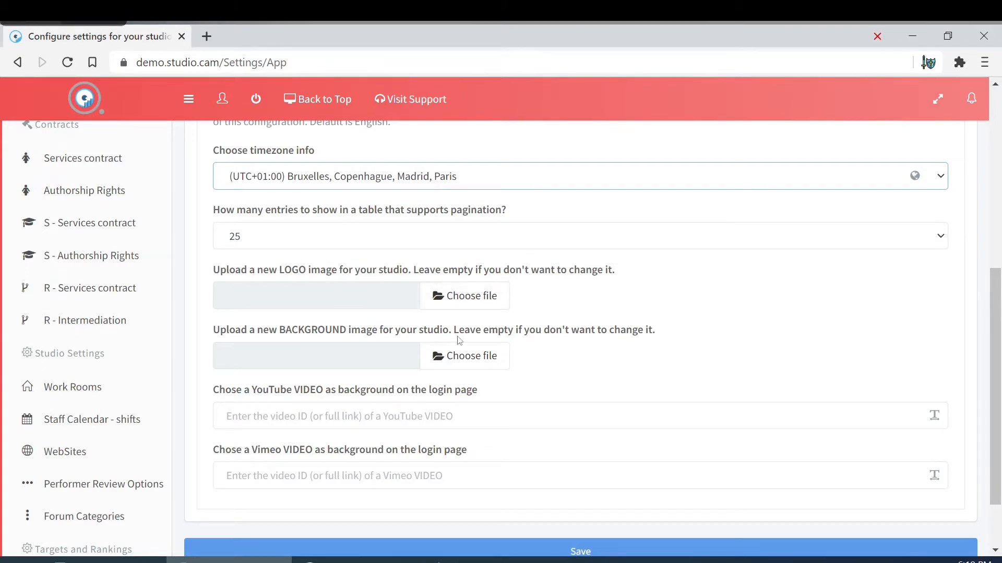
pyautogui.middleClick(222, 100)
pyautogui.click(226, 35)
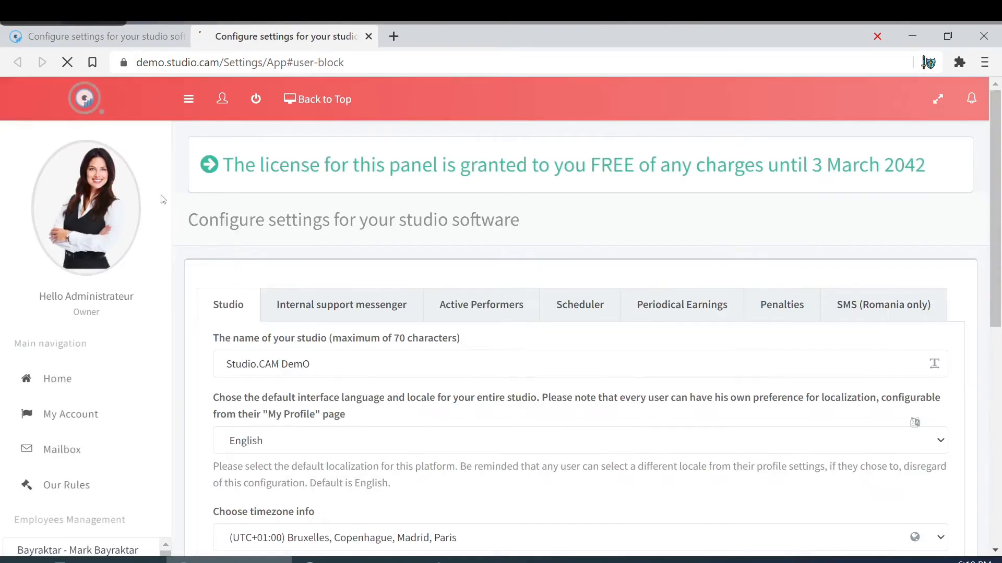
pyautogui.scroll(-5, 106, 198)
pyautogui.scroll(-8, 110, 208)
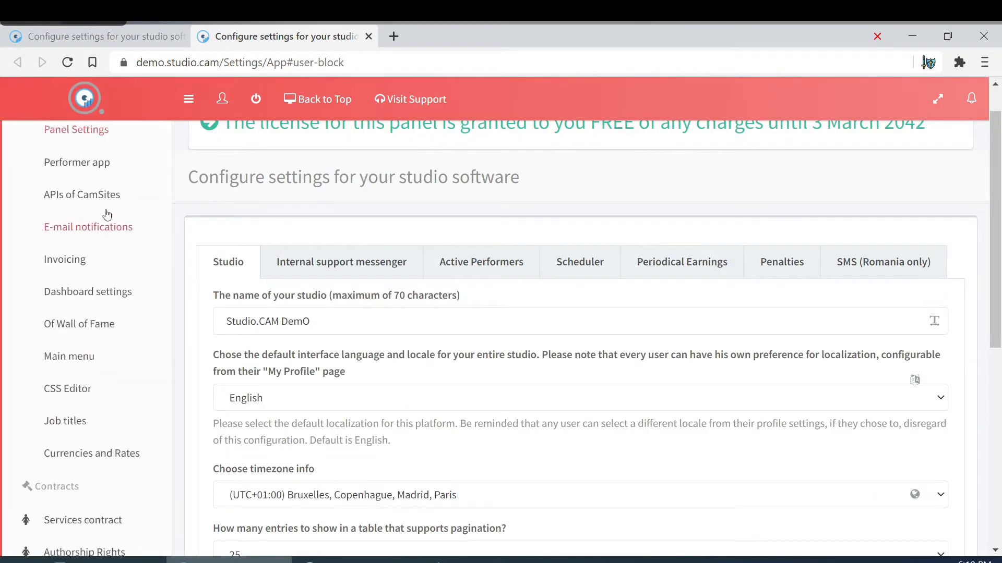
pyautogui.scroll(15, 116, 206)
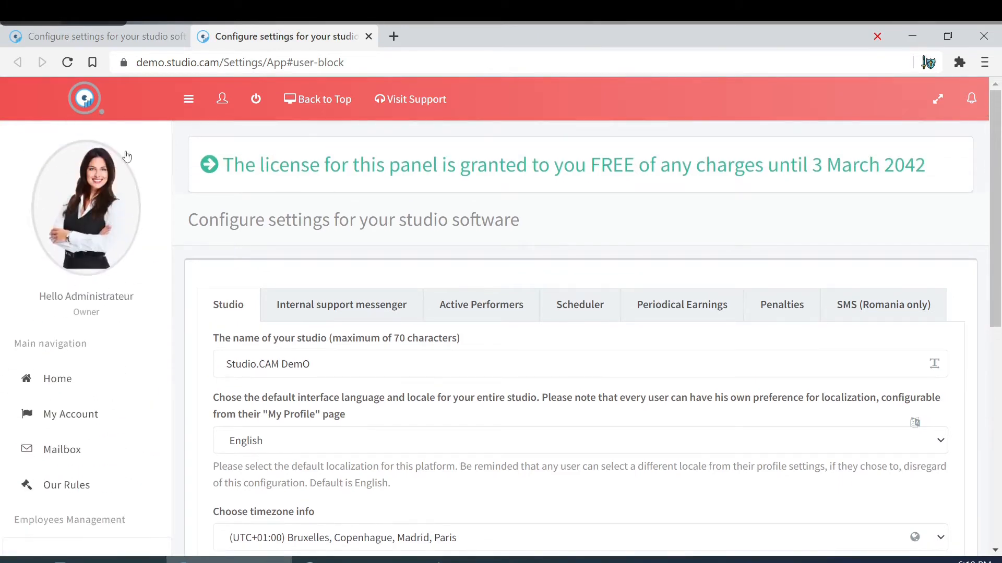
pyautogui.click(368, 36)
# Leave the YouTube and Vimeo login background videos empty and save the studio settings
pyautogui.scroll(-1, 476, 340)
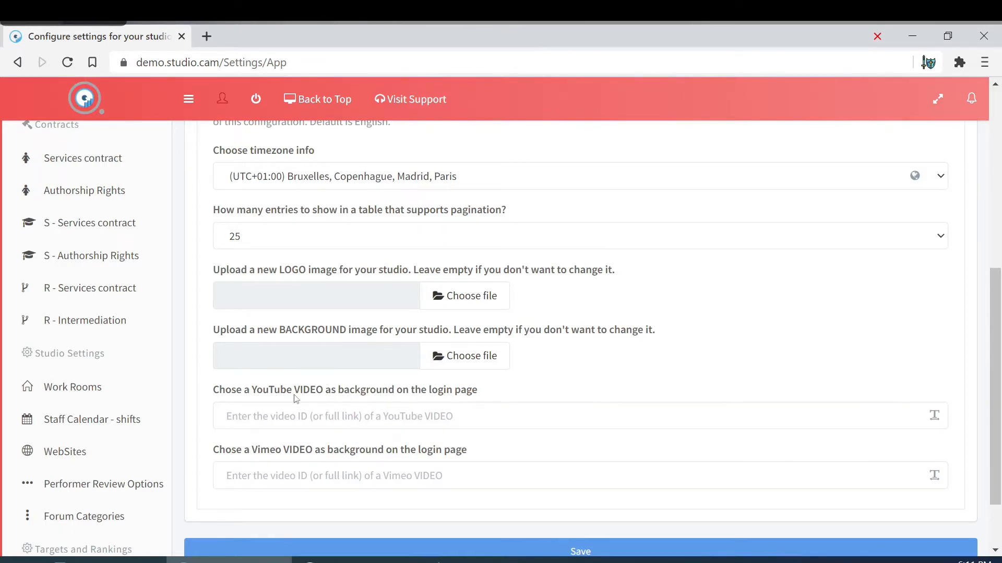
pyautogui.scroll(-2, 262, 391)
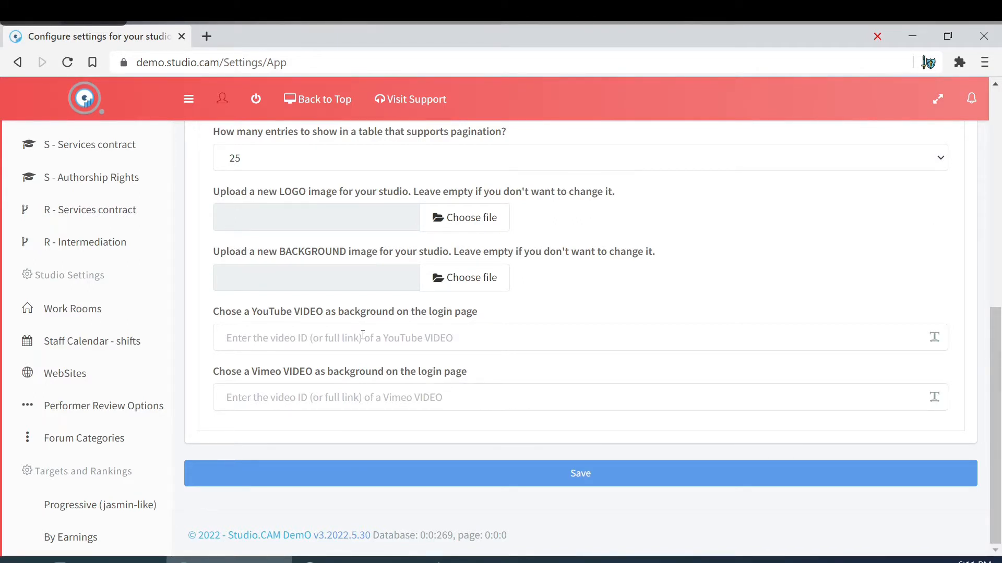
pyautogui.click(433, 337)
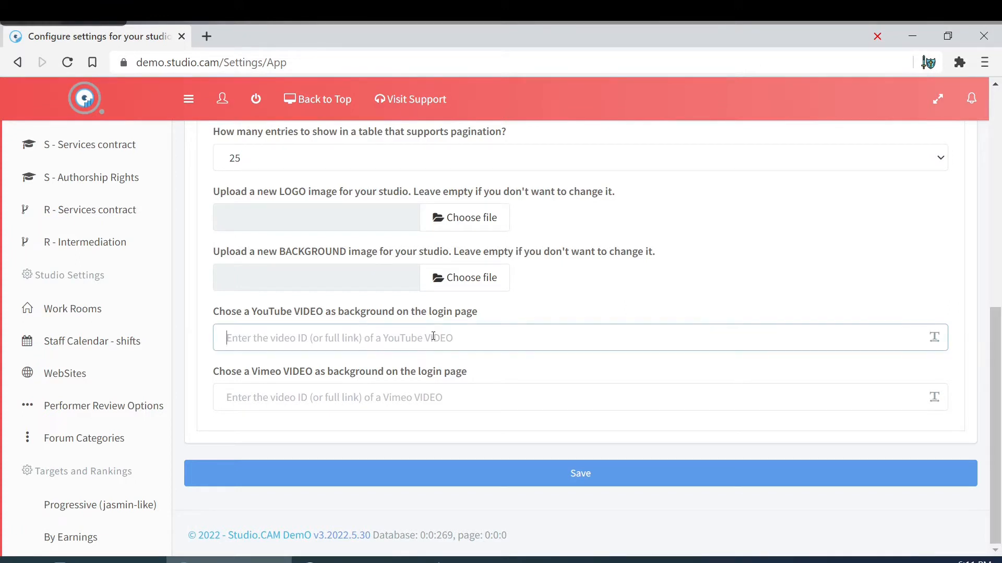
pyautogui.click(443, 402)
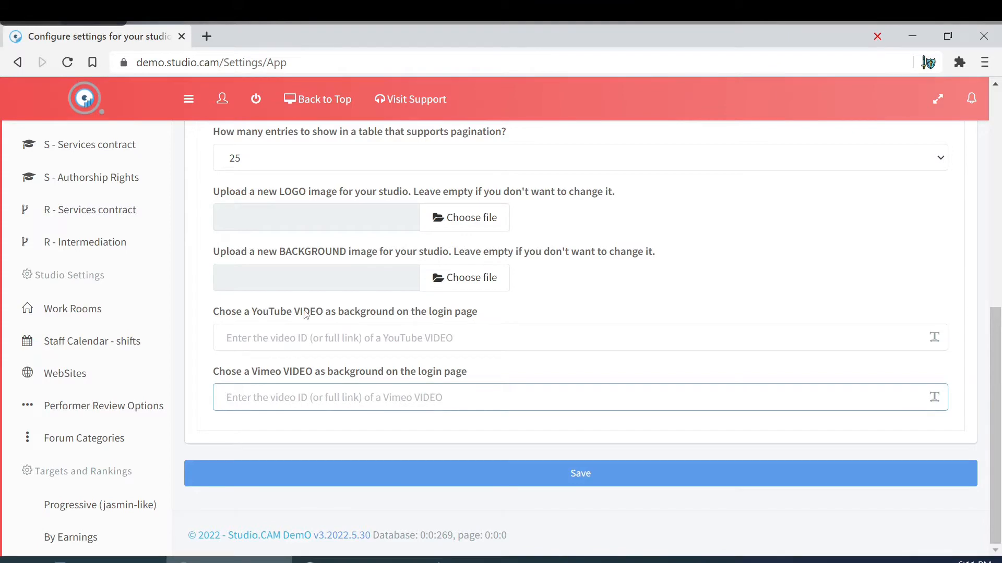
pyautogui.click(597, 475)
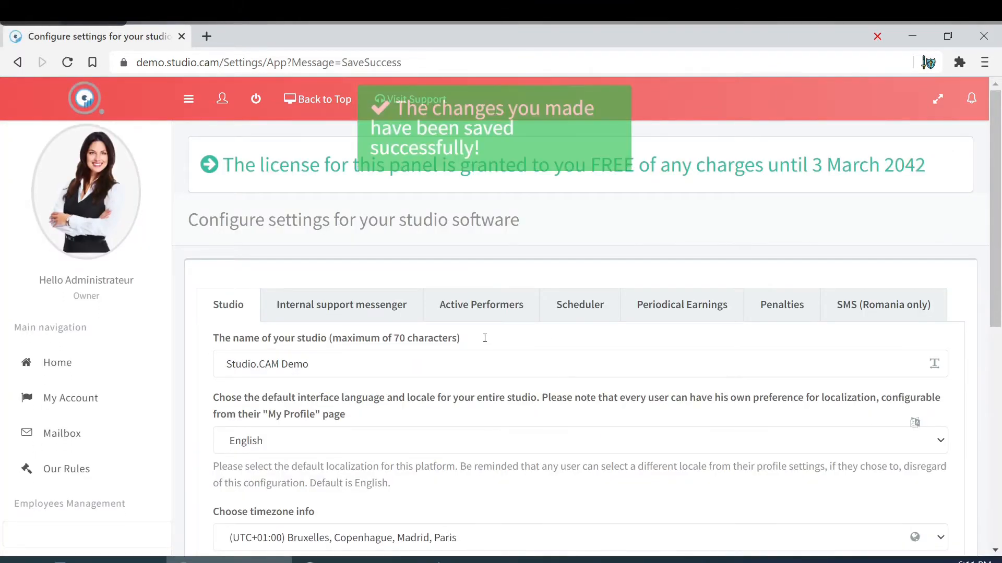
# Review the internal support messenger settings, keep the internal messenger system set to No, and save the settings
pyautogui.click(344, 306)
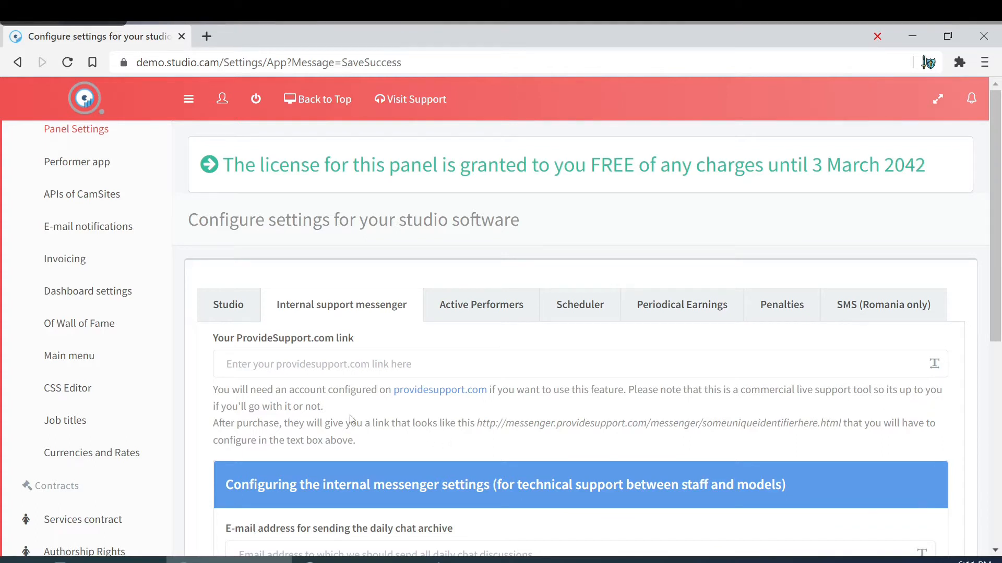
pyautogui.scroll(-3, 365, 420)
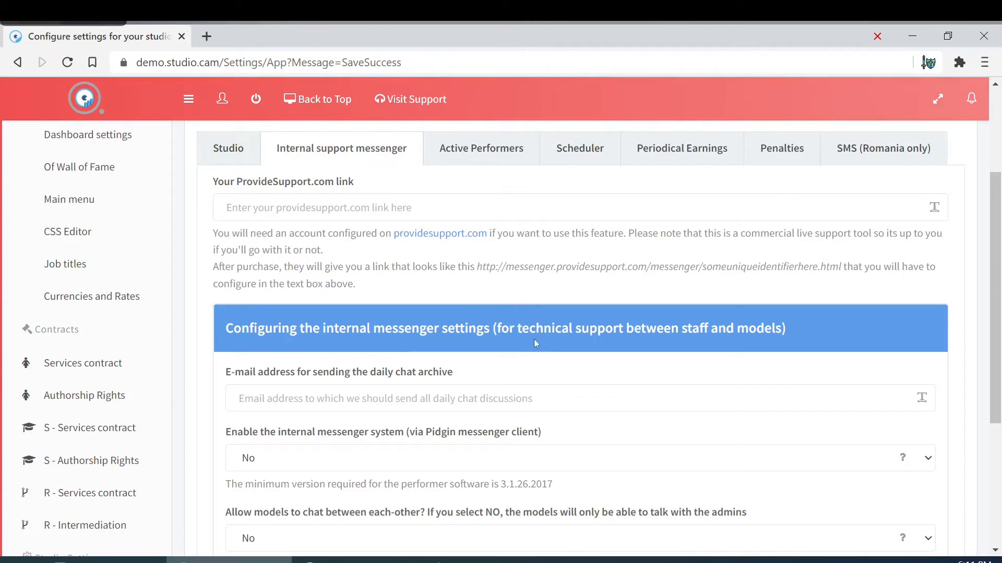
pyautogui.scroll(-1, 566, 355)
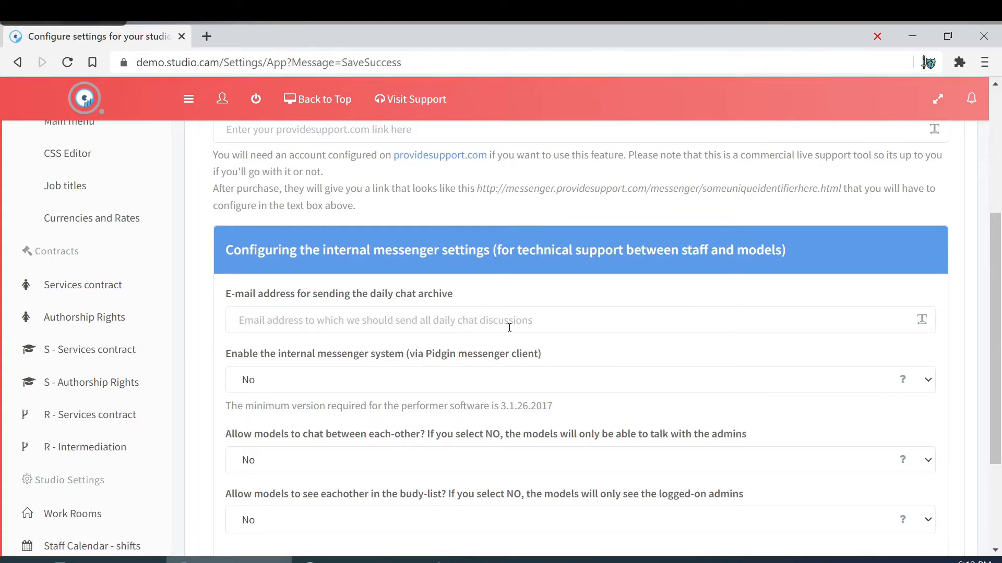
pyautogui.scroll(-1, 418, 354)
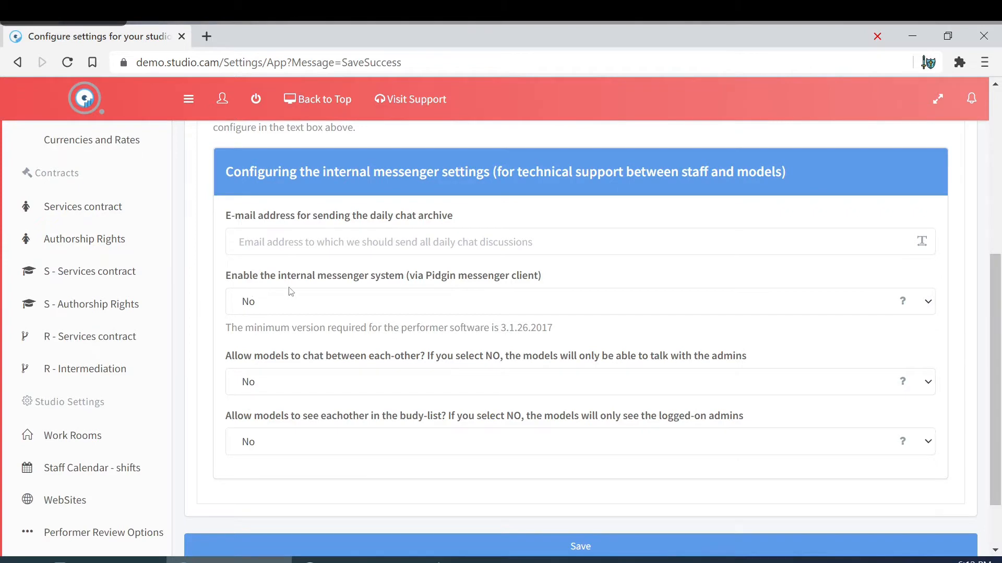
pyautogui.click(386, 296)
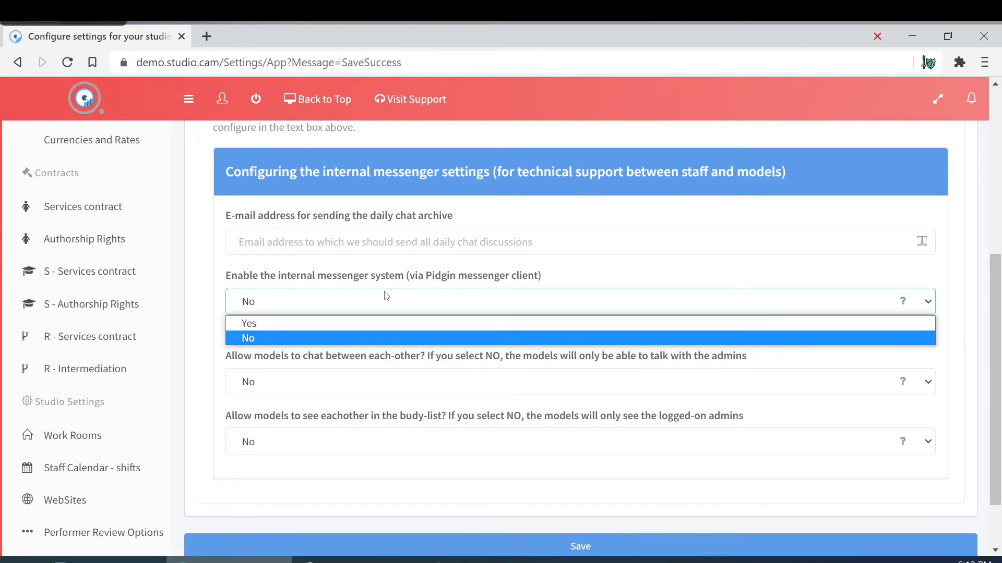
pyautogui.click(386, 296)
pyautogui.scroll(-1, 358, 387)
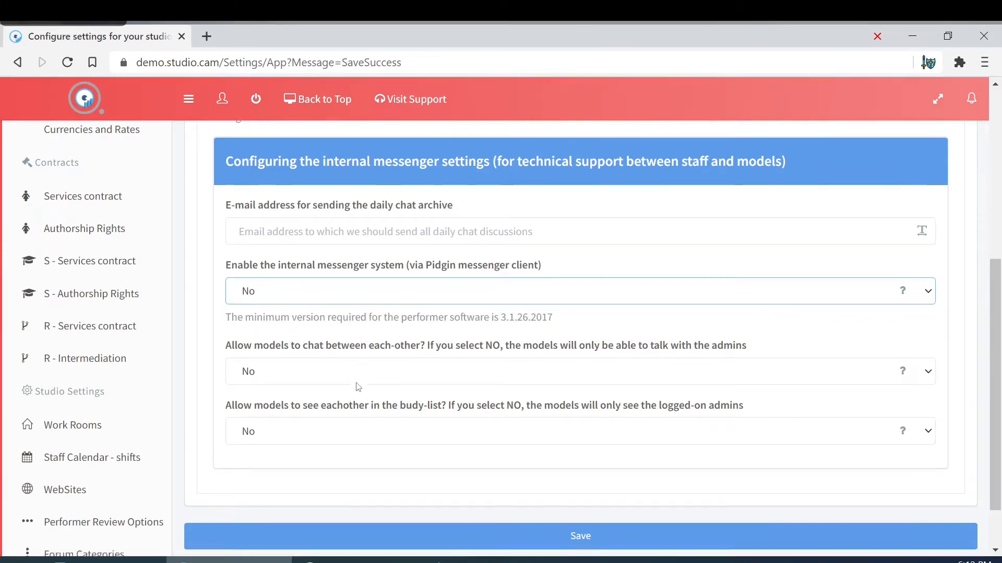
pyautogui.scroll(-1, 359, 387)
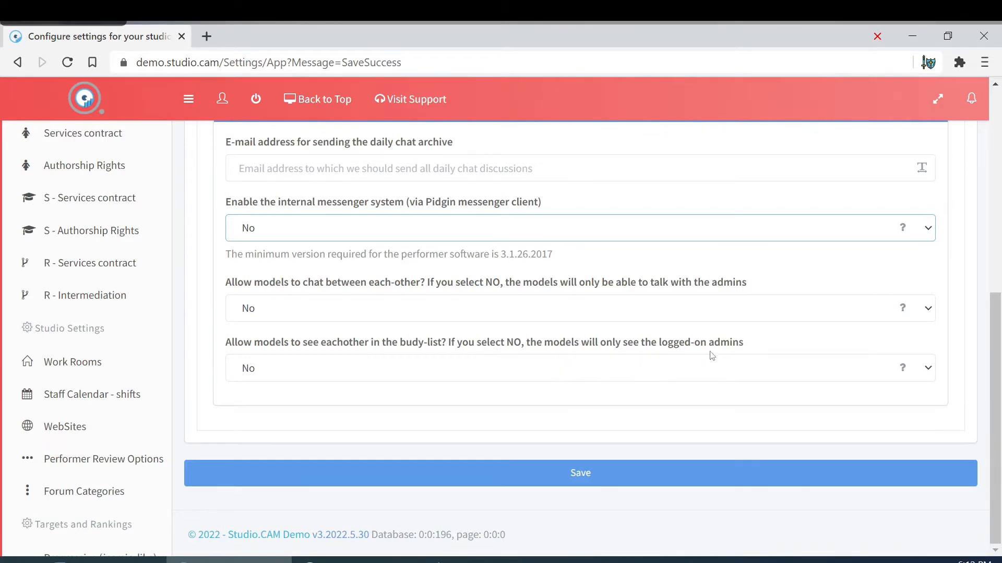
pyautogui.click(635, 464)
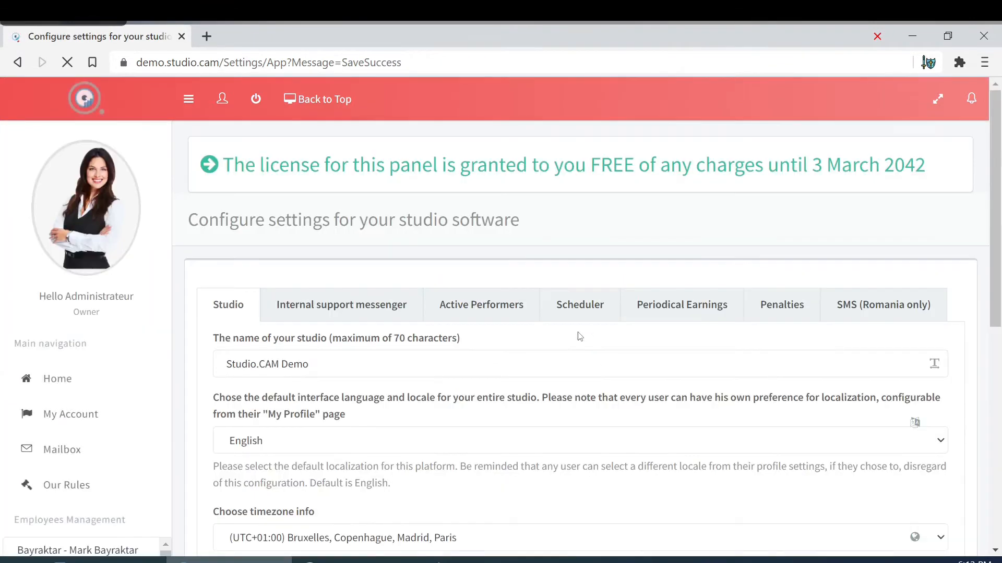
# Review the Active Performers options on models changing their account password and profile picture
pyautogui.click(472, 308)
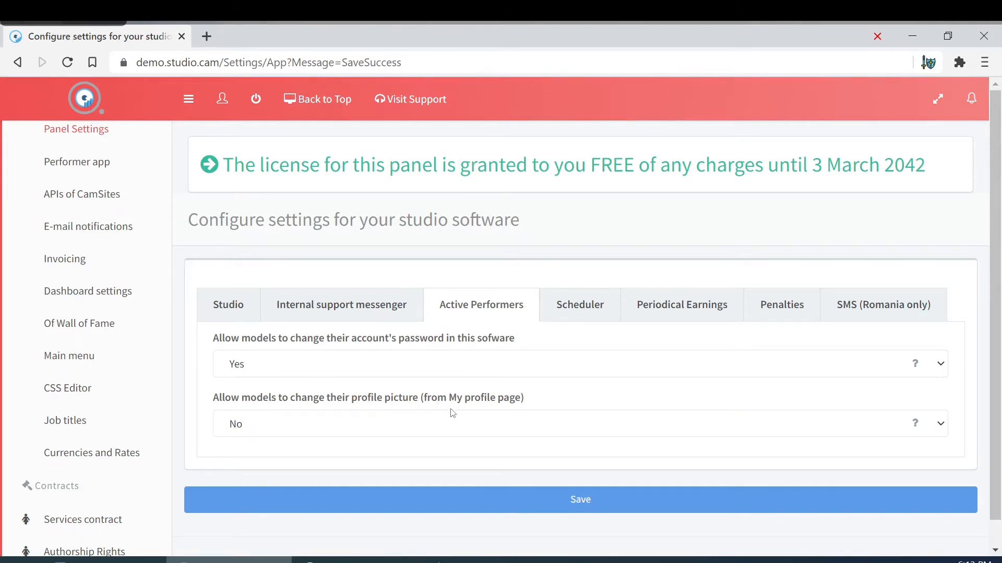
pyautogui.click(222, 98)
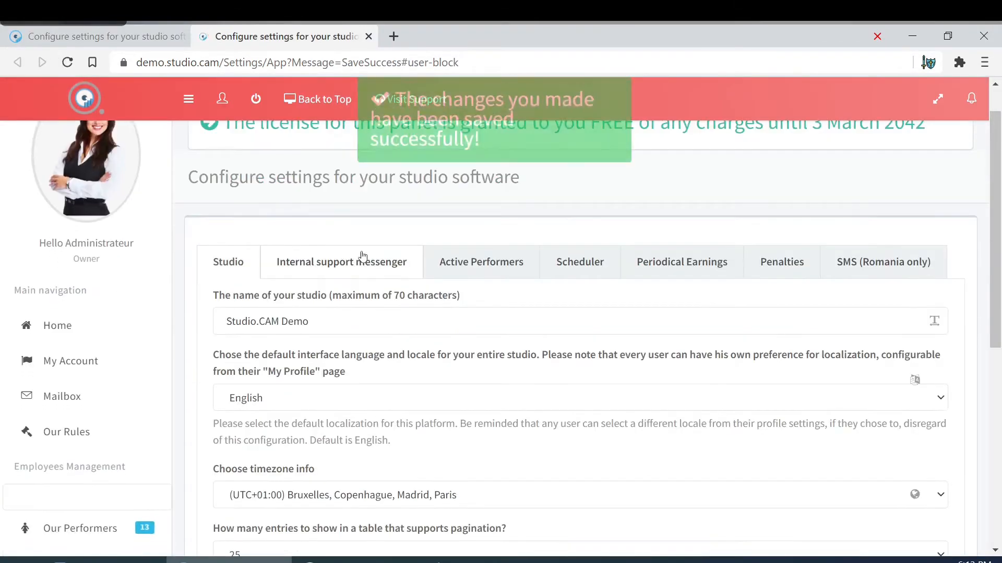
pyautogui.scroll(15, 126, 295)
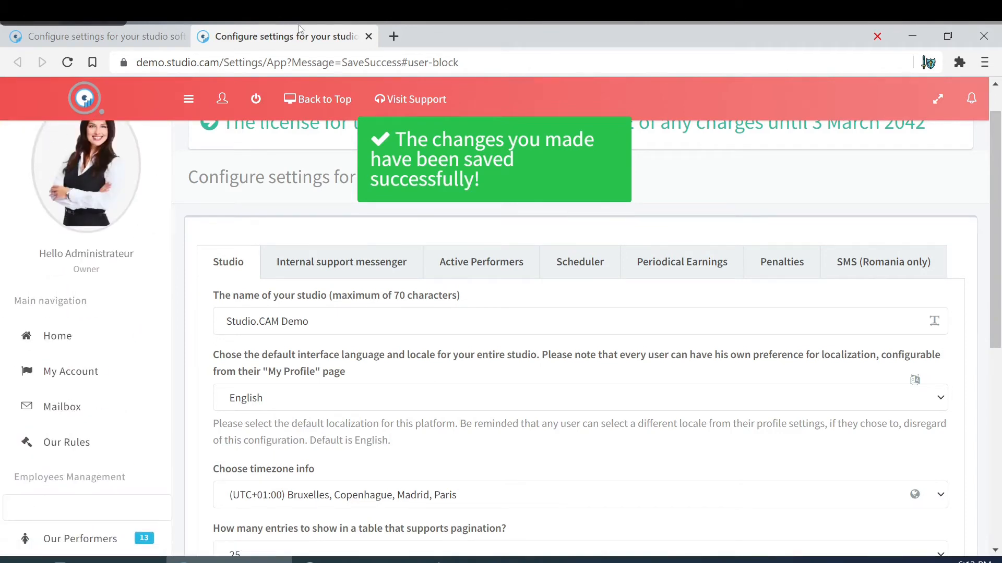
pyautogui.click(369, 37)
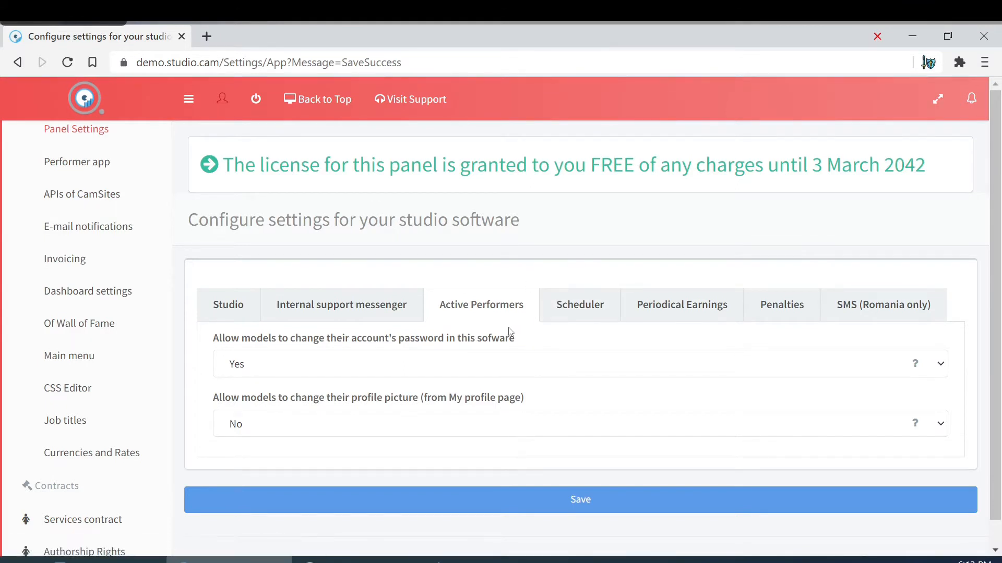
# Show the Scheduler settings and open the models' scheduler of the Boys studio alongside the settings page
pyautogui.click(590, 313)
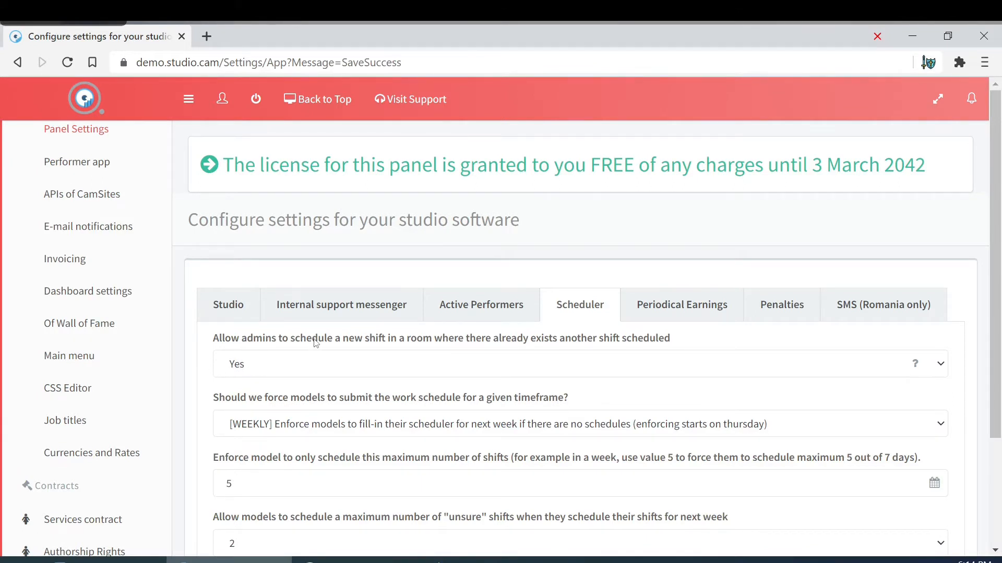
pyautogui.middleClick(222, 99)
pyautogui.click(245, 34)
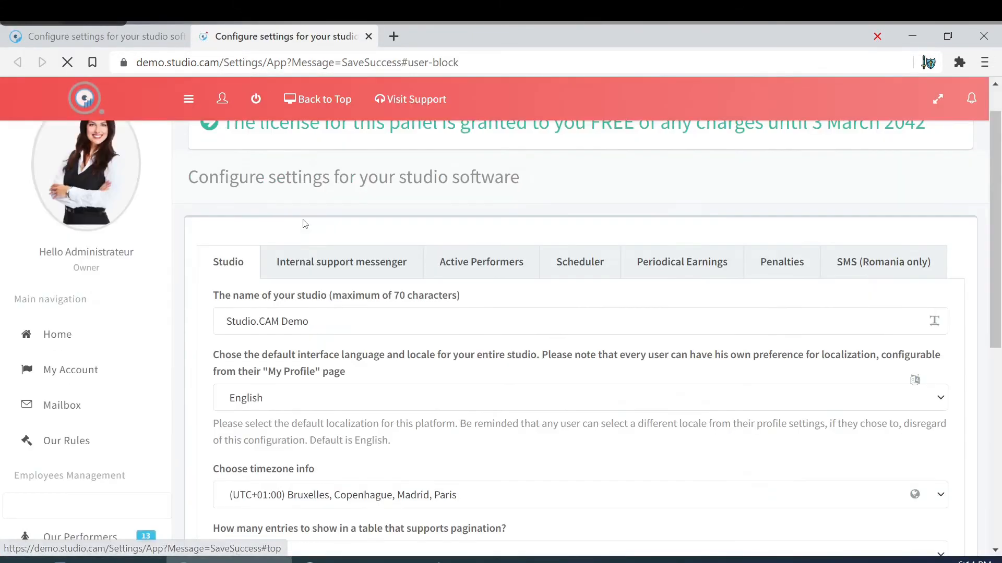
pyautogui.scroll(-3, 219, 251)
pyautogui.scroll(3, 179, 283)
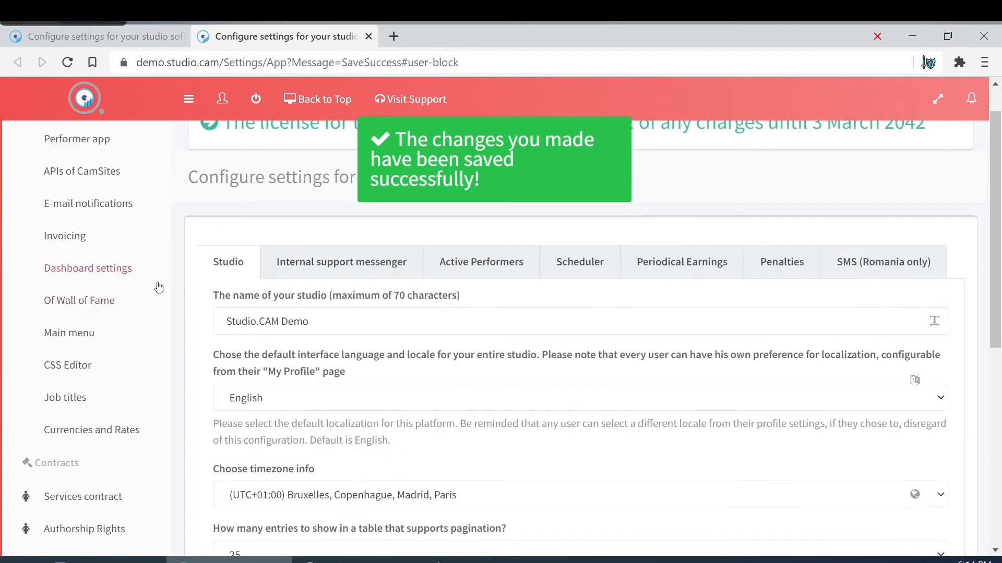
pyautogui.scroll(6, 138, 286)
pyautogui.scroll(9, 111, 319)
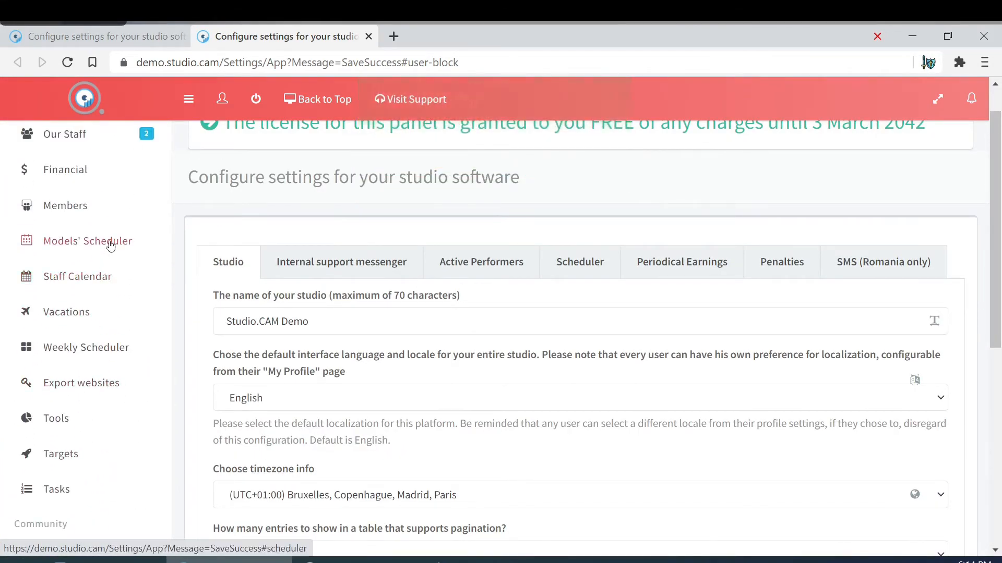
pyautogui.click(111, 241)
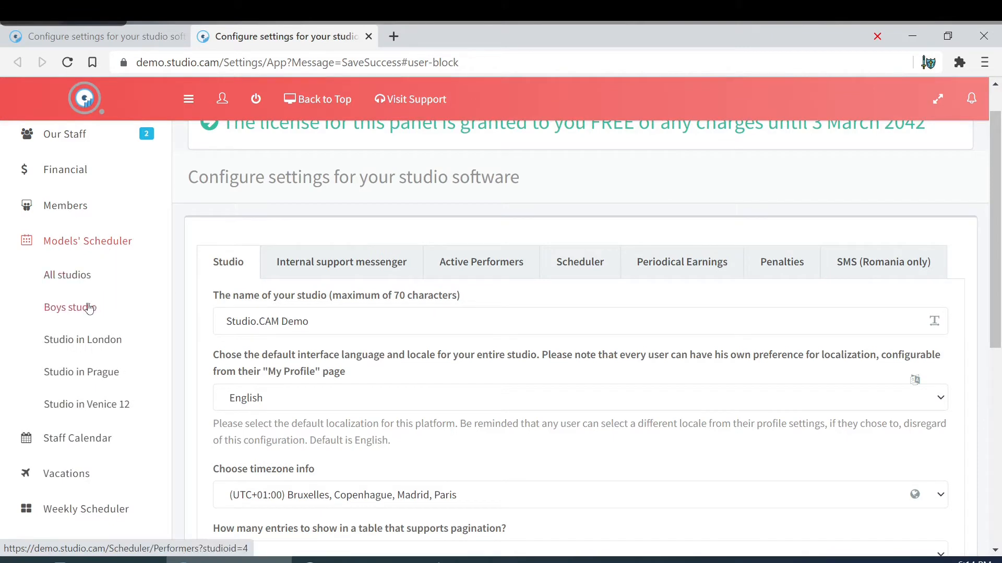
pyautogui.click(88, 309)
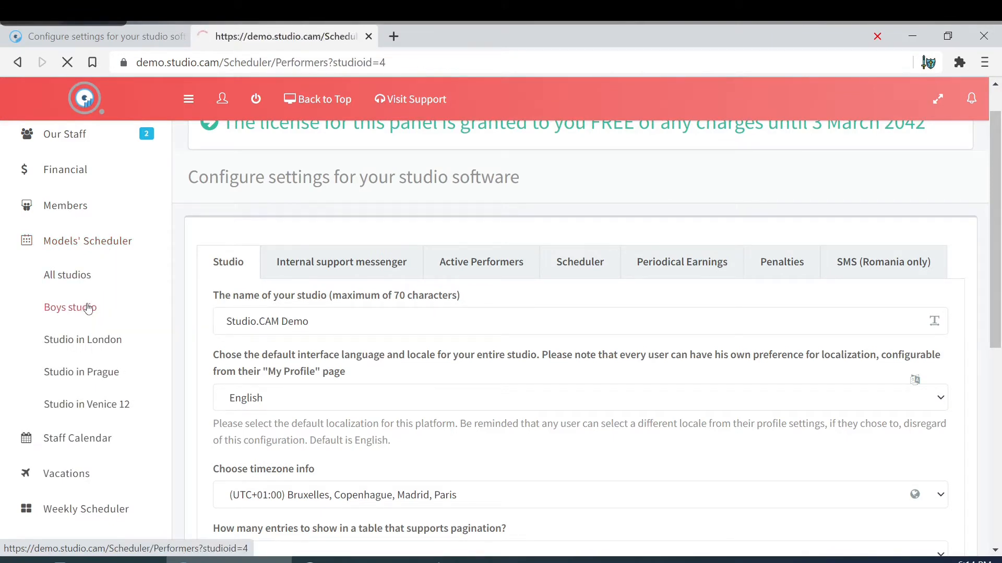
pyautogui.scroll(-1, 422, 343)
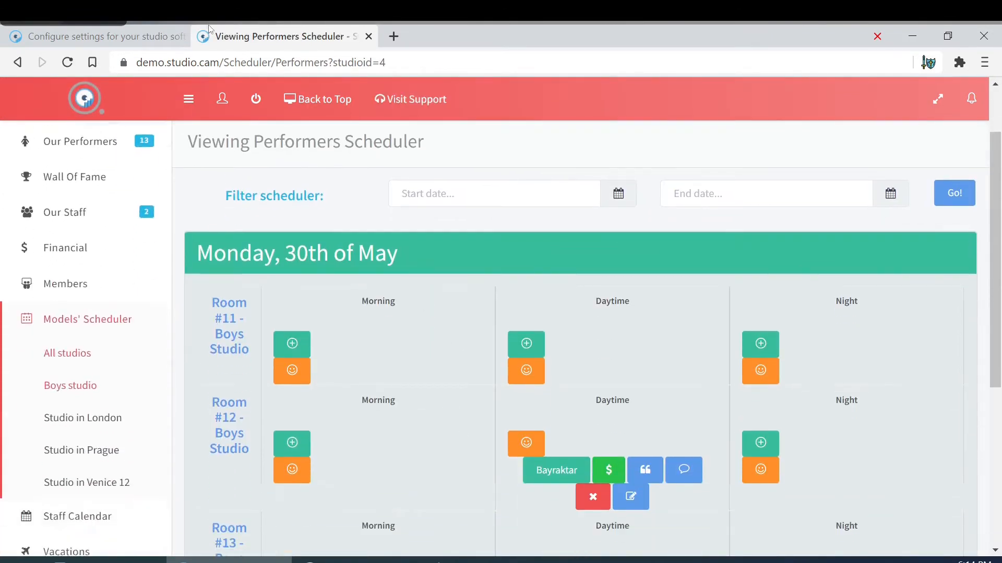
# Examine the performer accounts available for a new Morning shift in Room #11, and dismiss the shift form without adding one
pyautogui.click(111, 33)
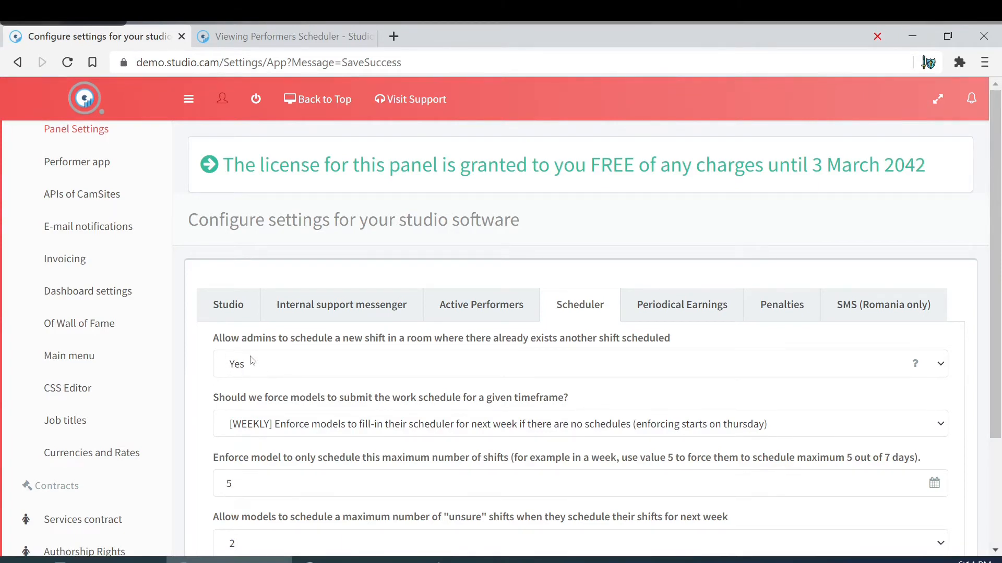
pyautogui.click(225, 35)
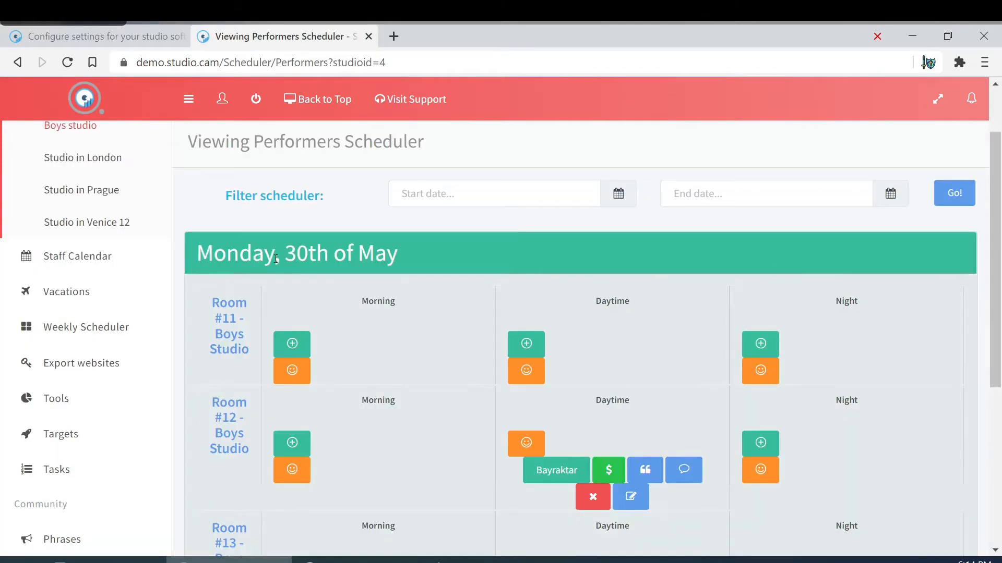
pyautogui.click(293, 345)
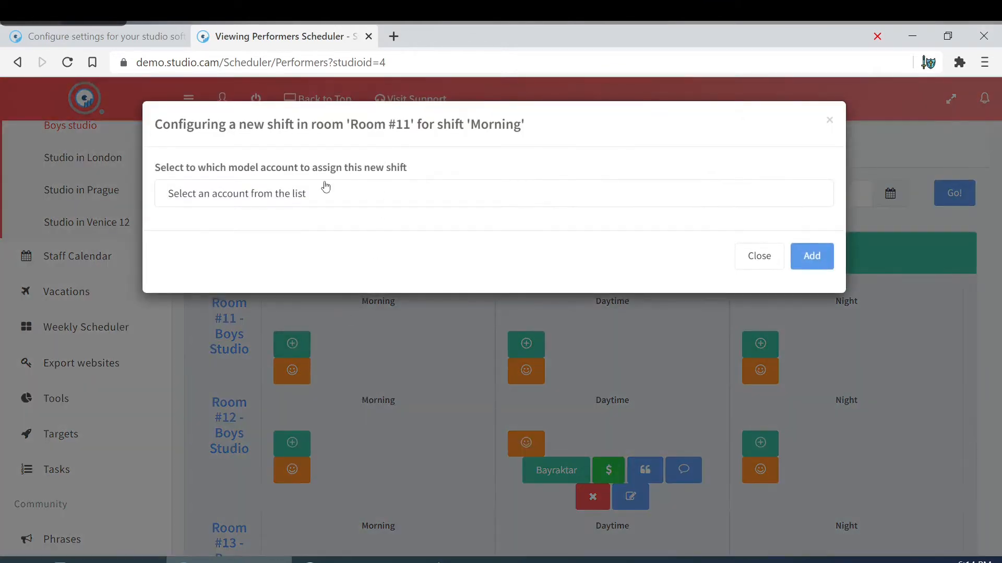
pyautogui.click(326, 193)
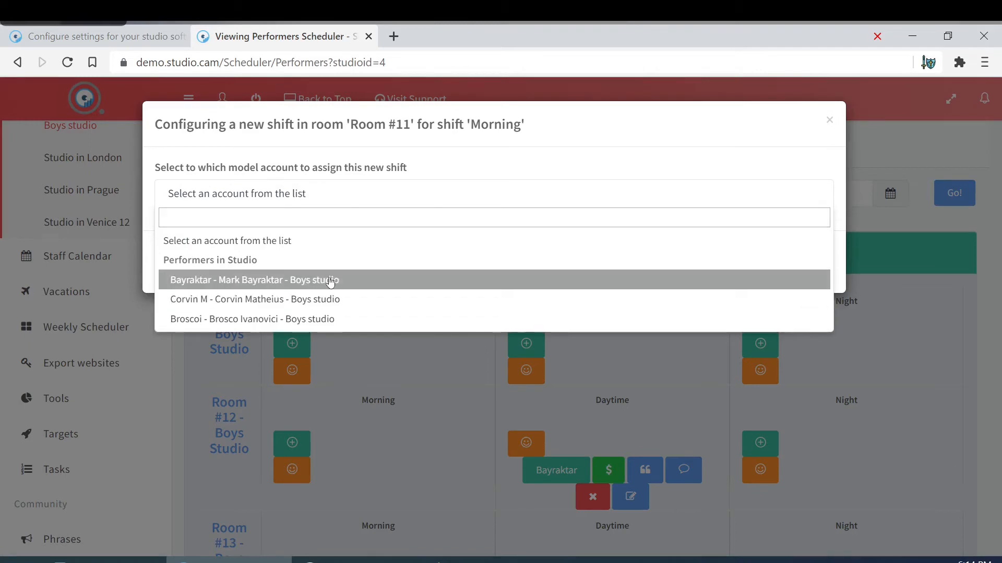
pyautogui.click(113, 203)
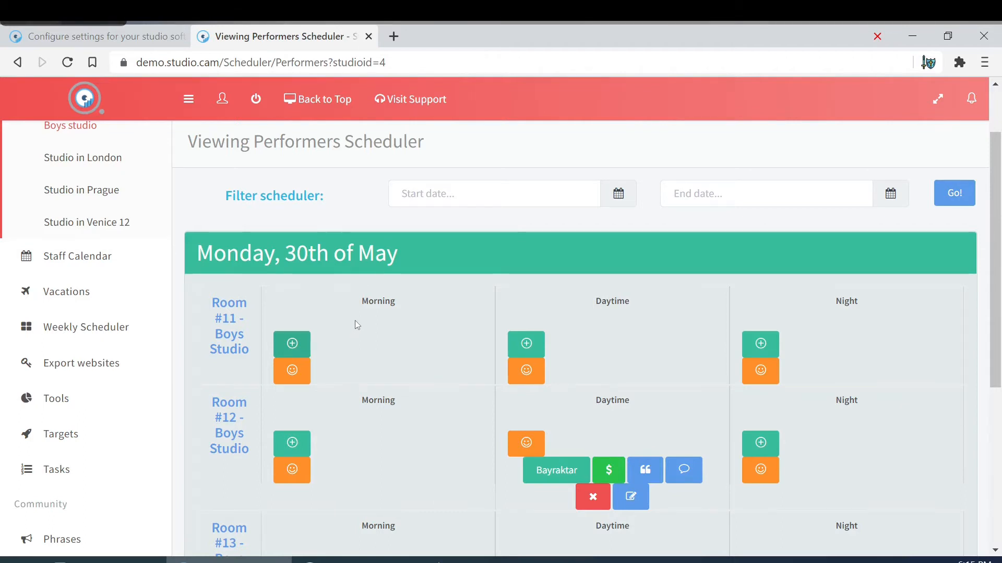
# Compare the setting for scheduling a shift in an already occupied room with the scheduler page, and close the scheduler page
pyautogui.click(90, 32)
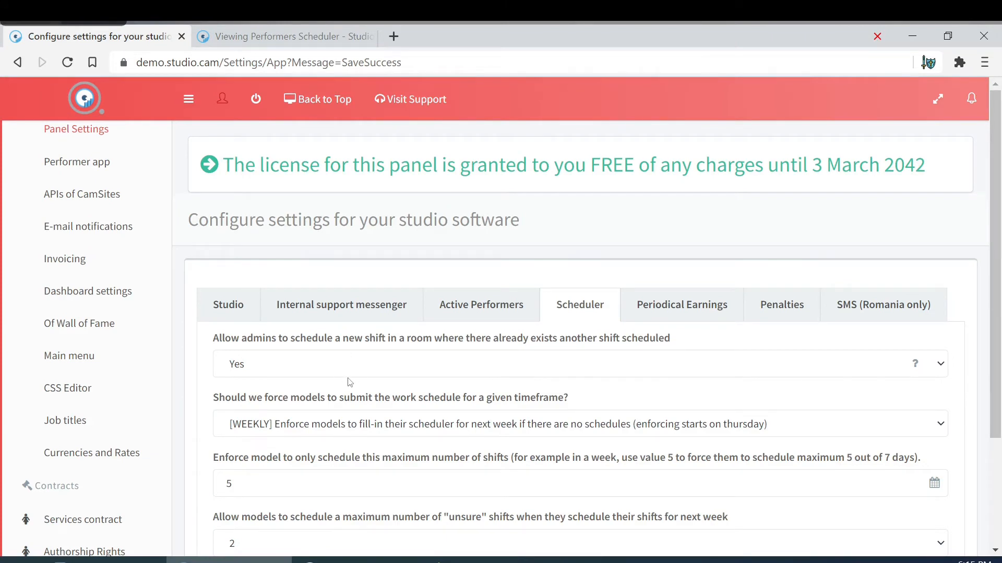
pyautogui.click(290, 33)
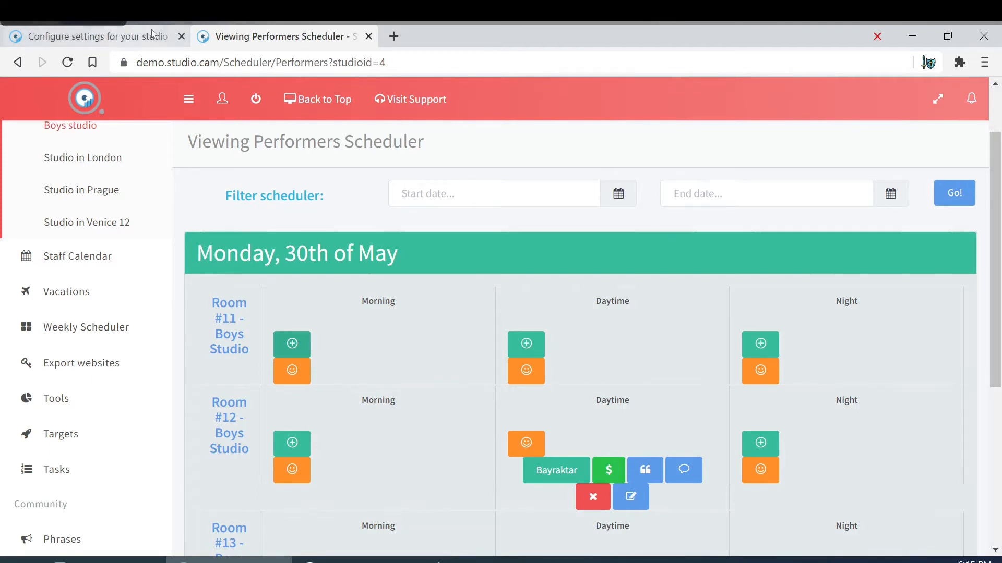
pyautogui.click(369, 36)
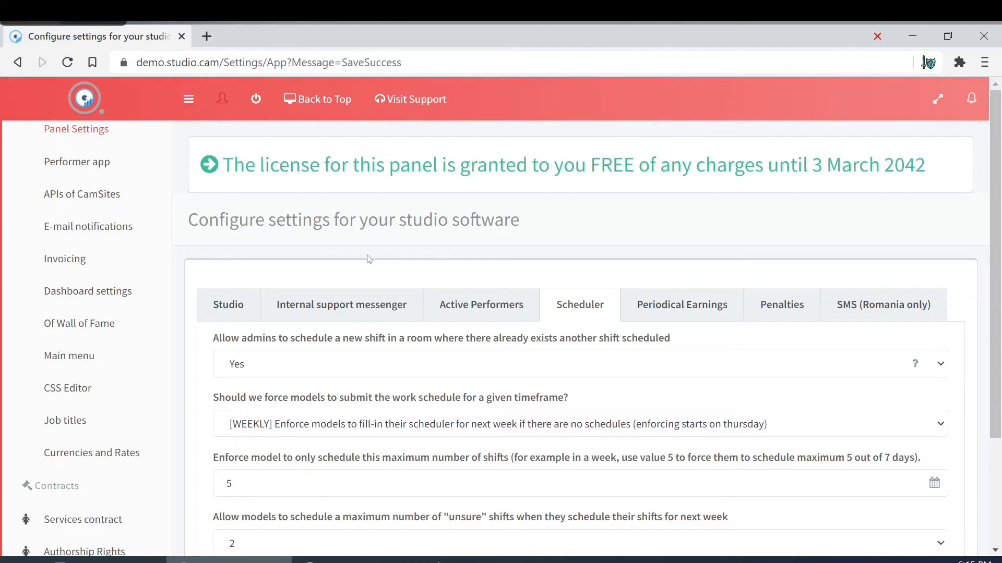
# Go through the timeframes for forcing models to submit their work schedule and choose the [WEEKLY] option with enforcing starting on Thursday
pyautogui.scroll(-2, 408, 339)
pyautogui.scroll(-2, 408, 339)
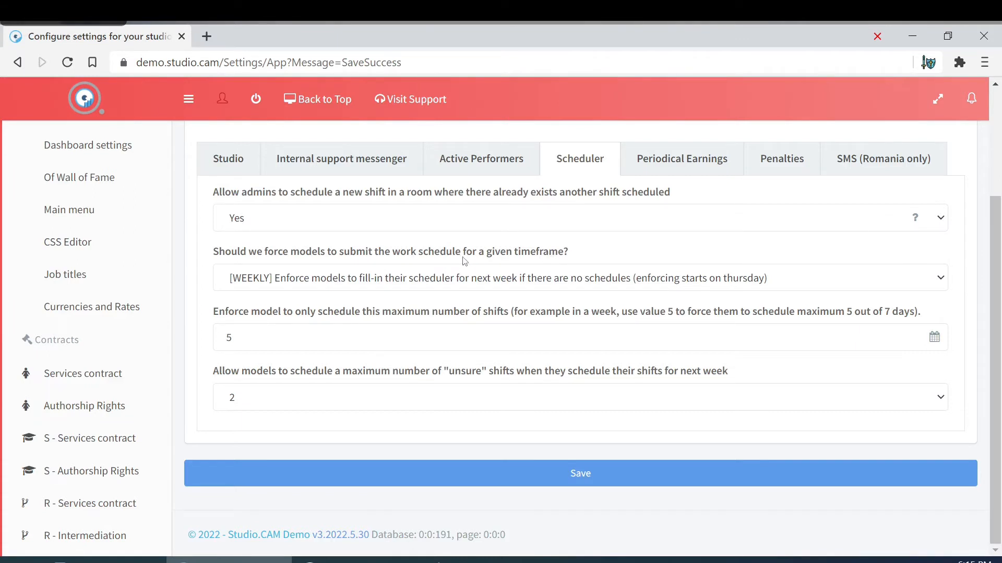
pyautogui.click(448, 280)
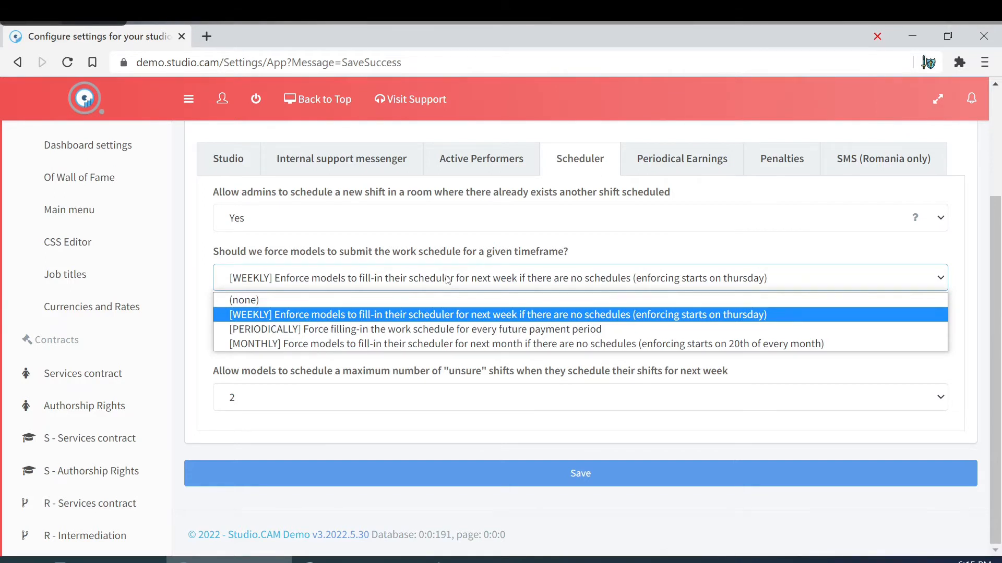
pyautogui.click(295, 315)
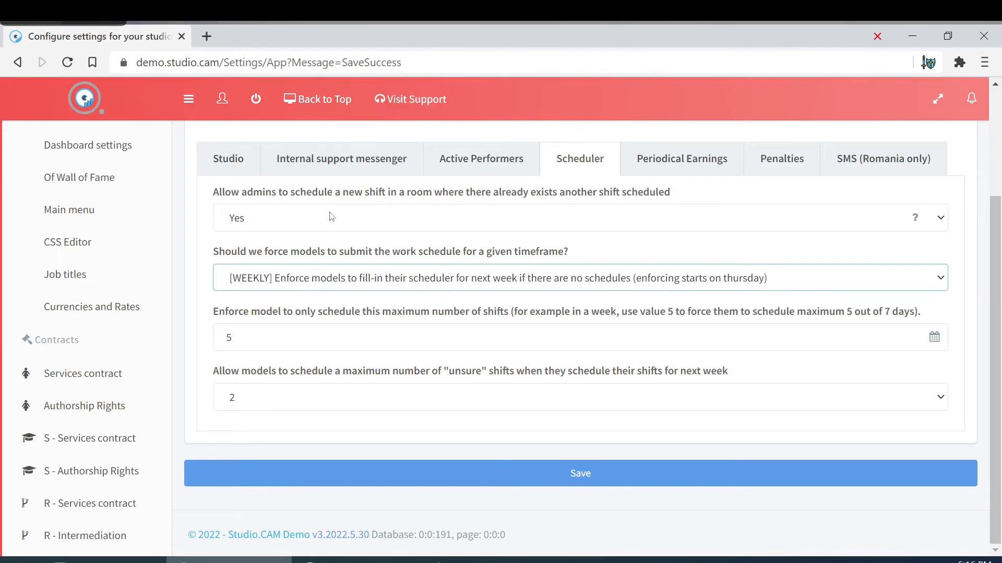
pyautogui.click(282, 275)
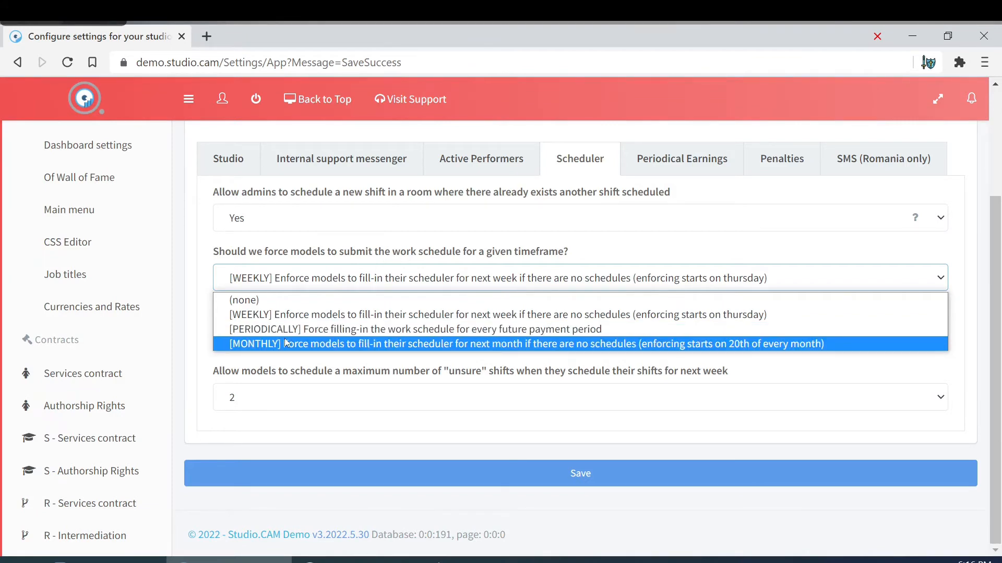
pyautogui.click(326, 295)
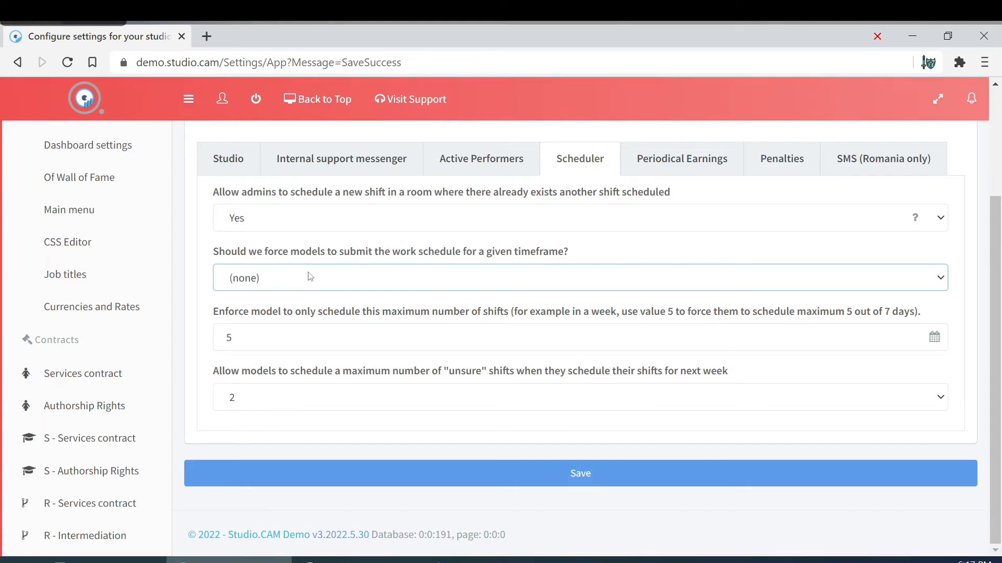
pyautogui.click(286, 276)
pyautogui.click(285, 310)
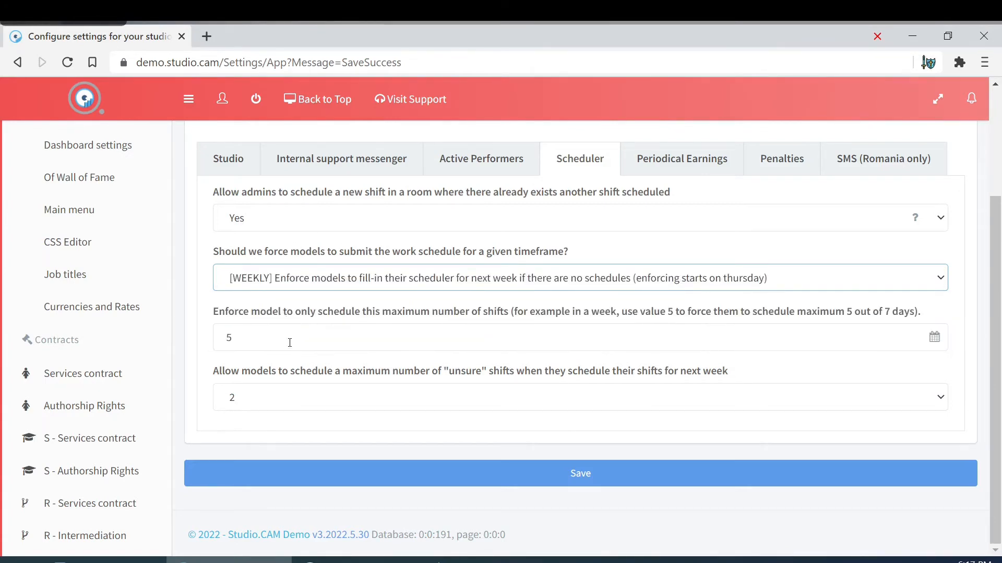
# Go over the maximum number of shifts per week and set the allowed number of "unsure" shifts for next week to 3
pyautogui.click(283, 334)
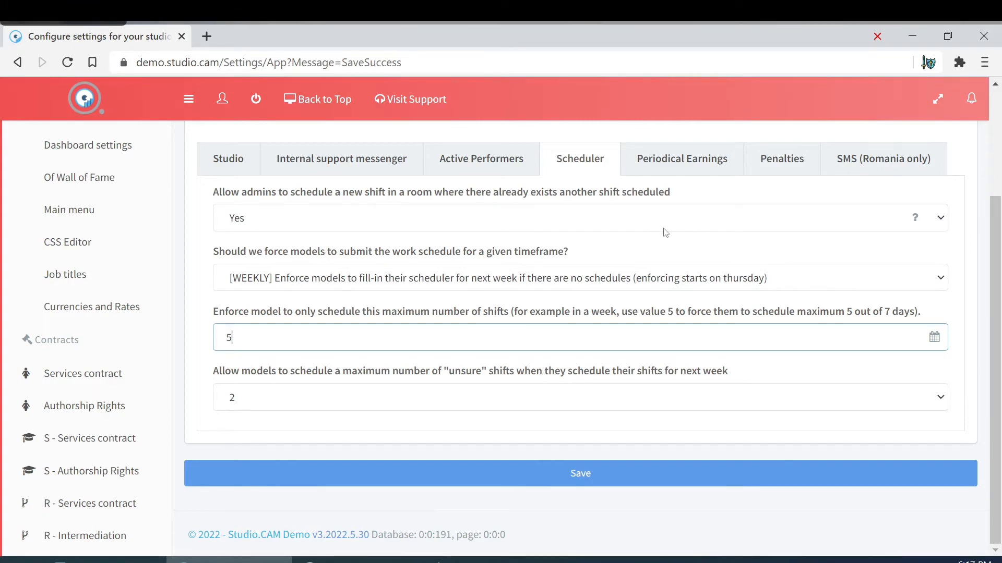
pyautogui.click(425, 395)
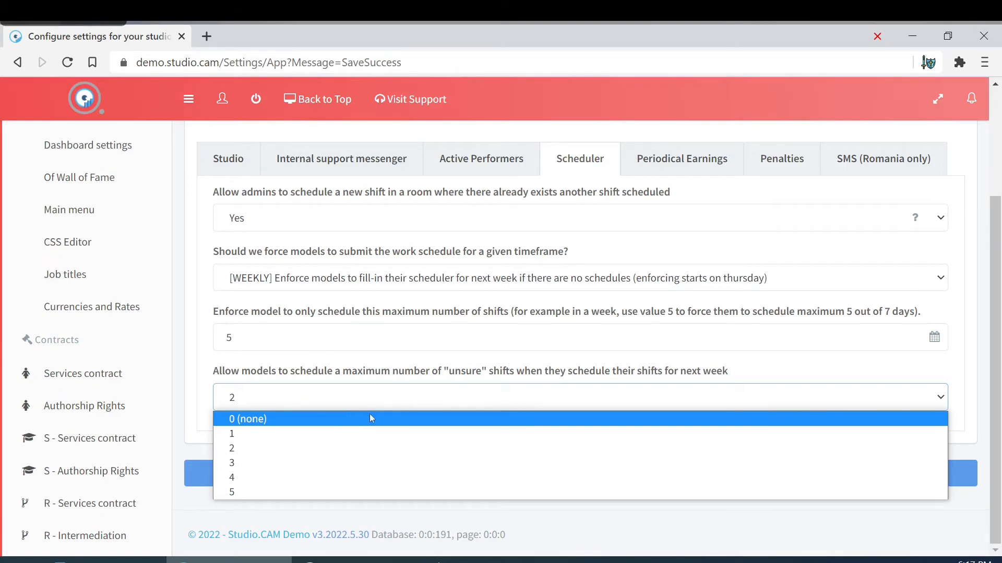
pyautogui.click(369, 417)
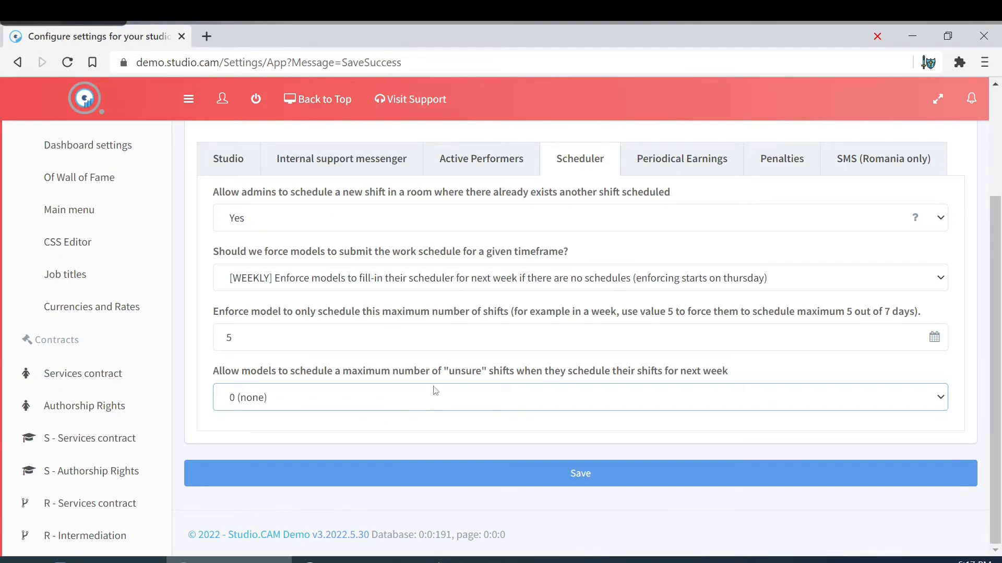
pyautogui.click(404, 396)
pyautogui.click(345, 462)
# Show the Periodical Earnings settings and choose Yes for recommending the advanced earnings frame for overnight shifts
pyautogui.scroll(1, 574, 234)
pyautogui.click(699, 250)
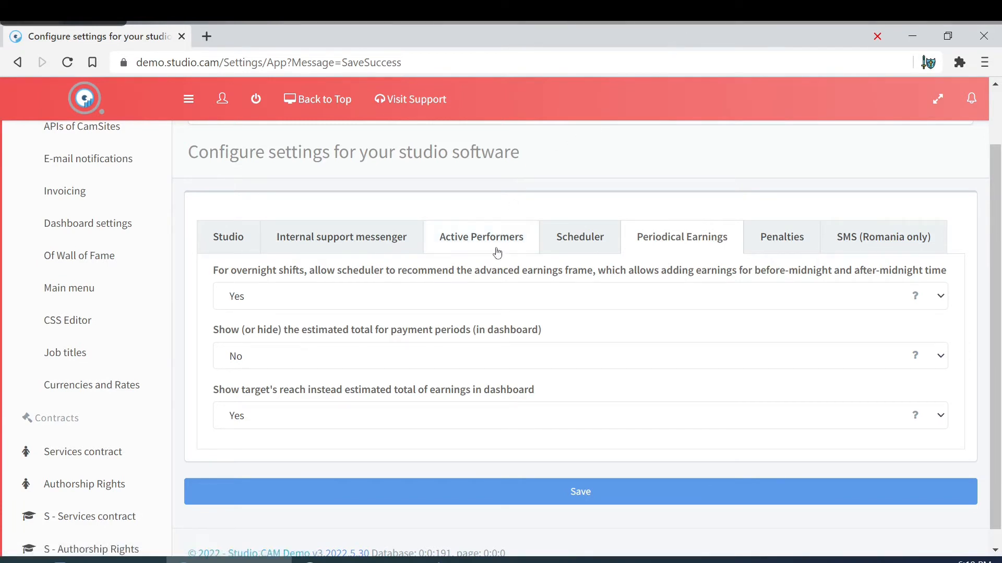
pyautogui.click(445, 306)
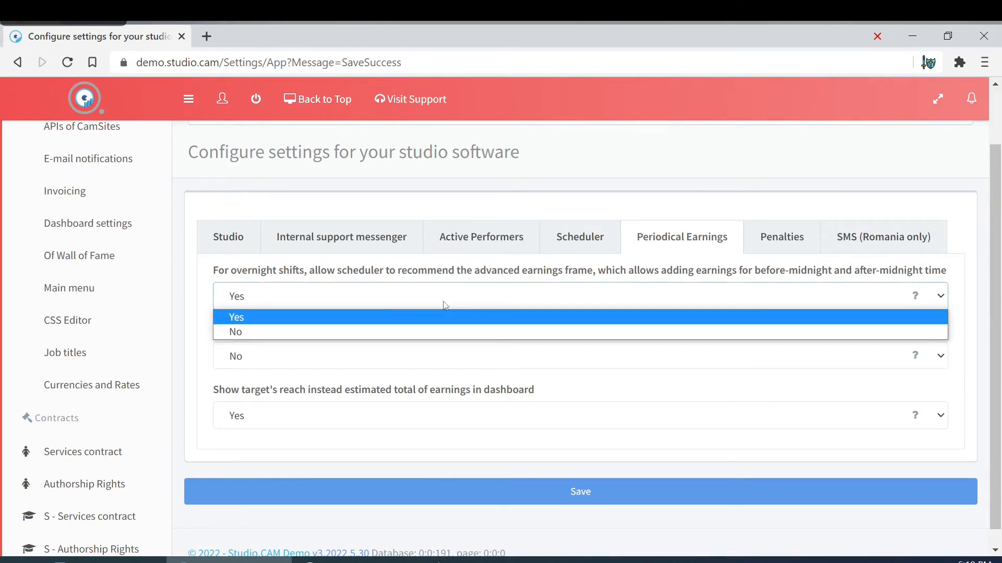
pyautogui.click(358, 323)
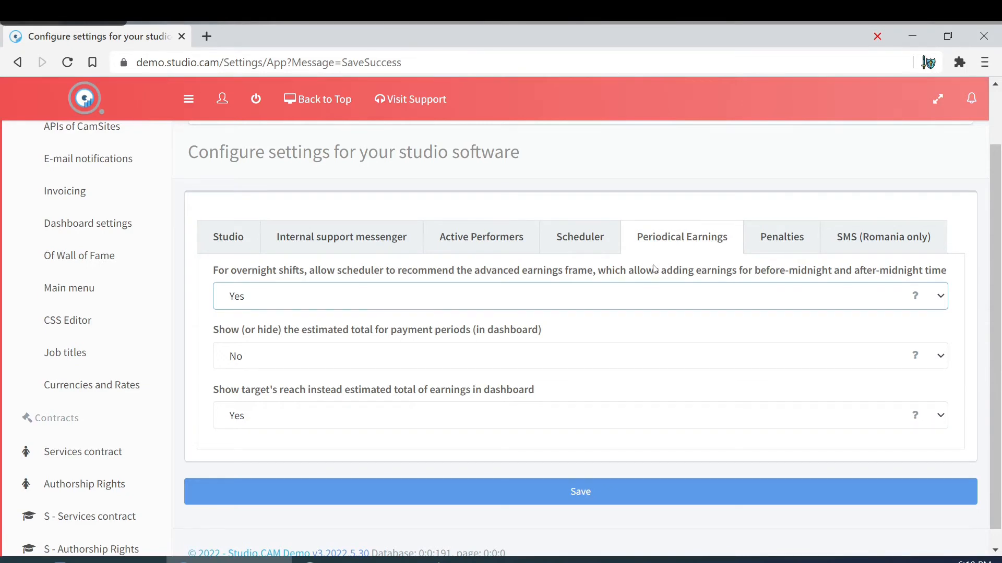
pyautogui.click(514, 308)
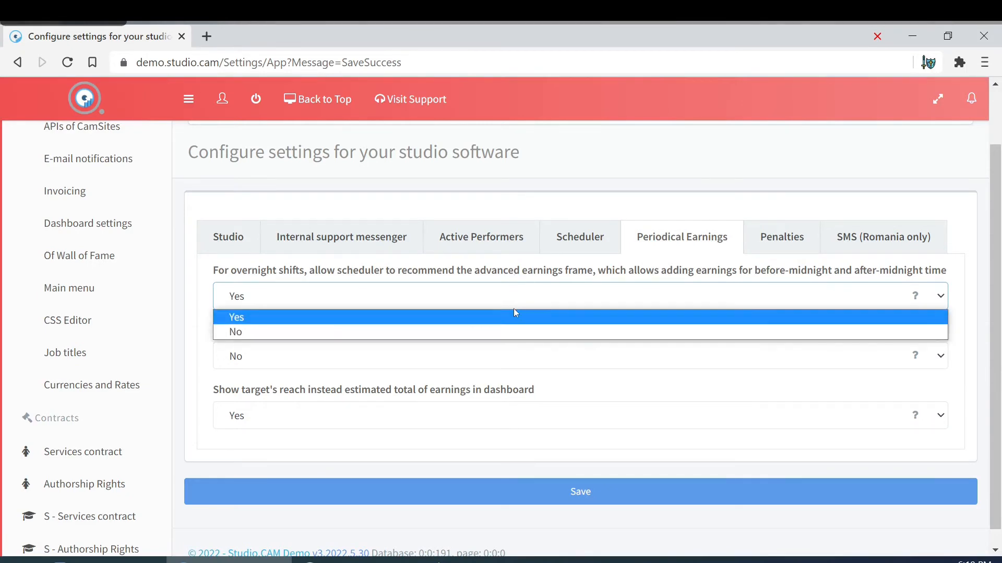
pyautogui.click(482, 321)
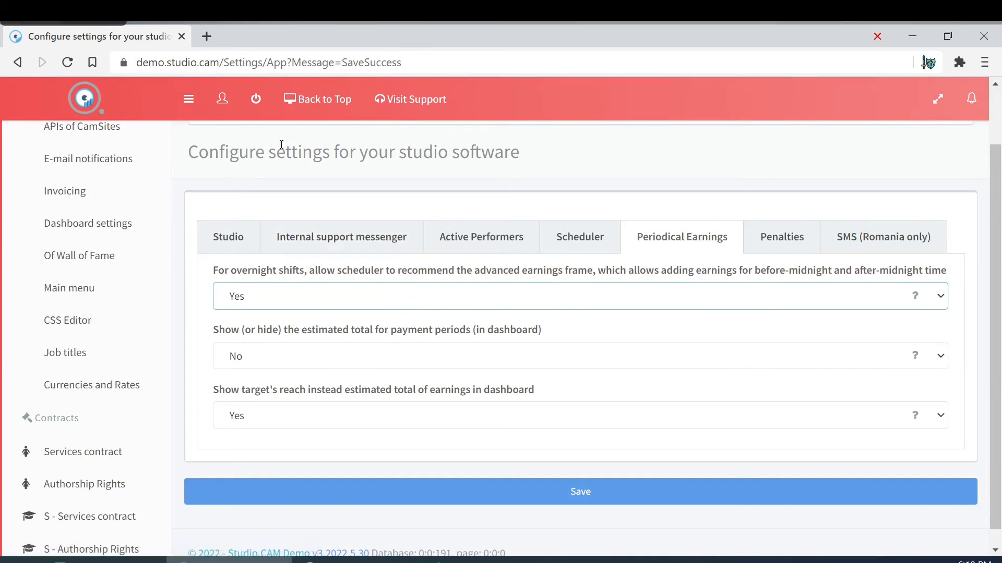
# Open the dashboard home page in a separate browser tab alongside the panel settings
pyautogui.middleClick(221, 103)
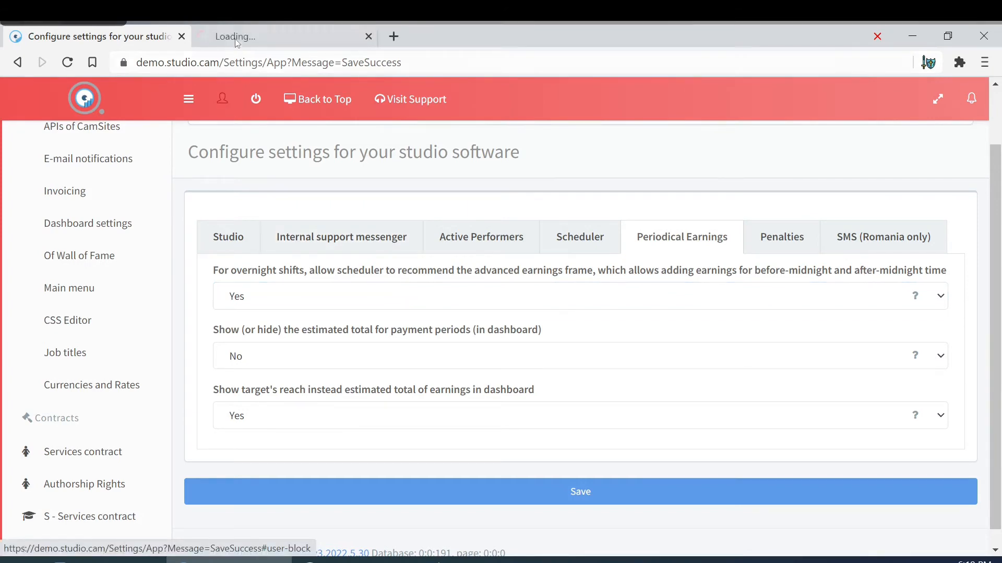
pyautogui.click(292, 37)
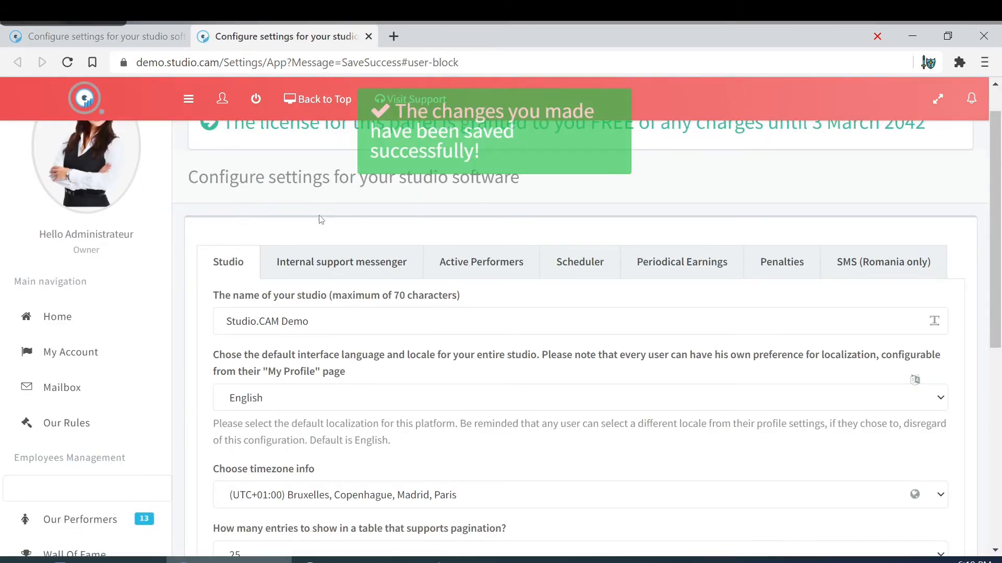
pyautogui.scroll(-10, 85, 293)
pyautogui.scroll(2, 139, 253)
pyautogui.scroll(10, 84, 235)
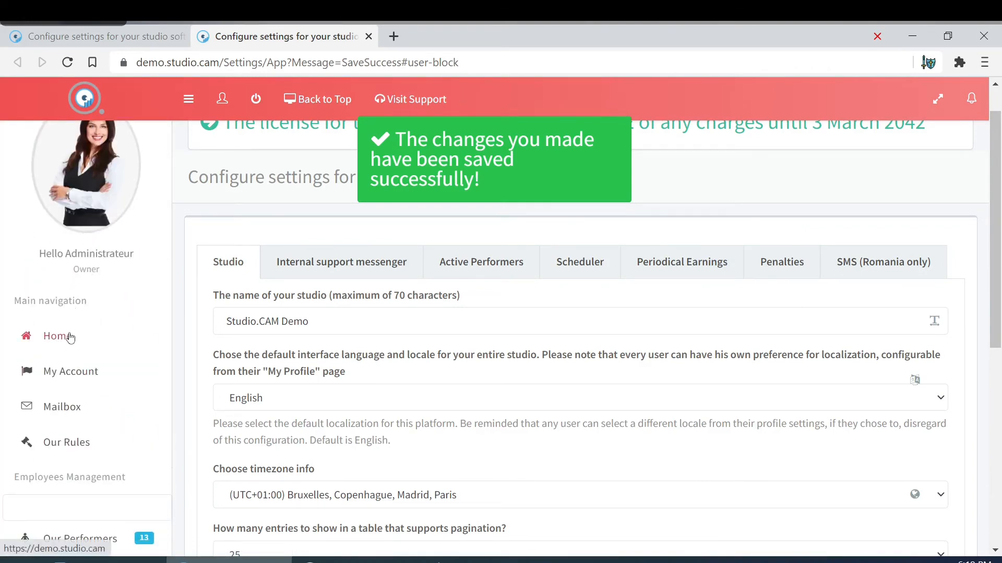
pyautogui.click(70, 334)
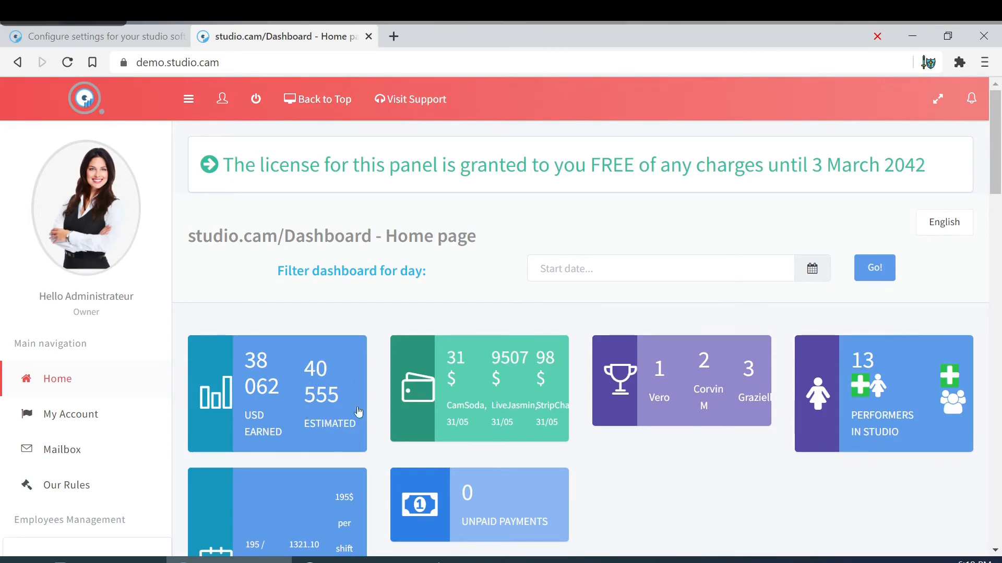
# Choose No for showing the estimated total for payment periods, and close the dashboard page after comparing its estimated earnings
pyautogui.click(145, 39)
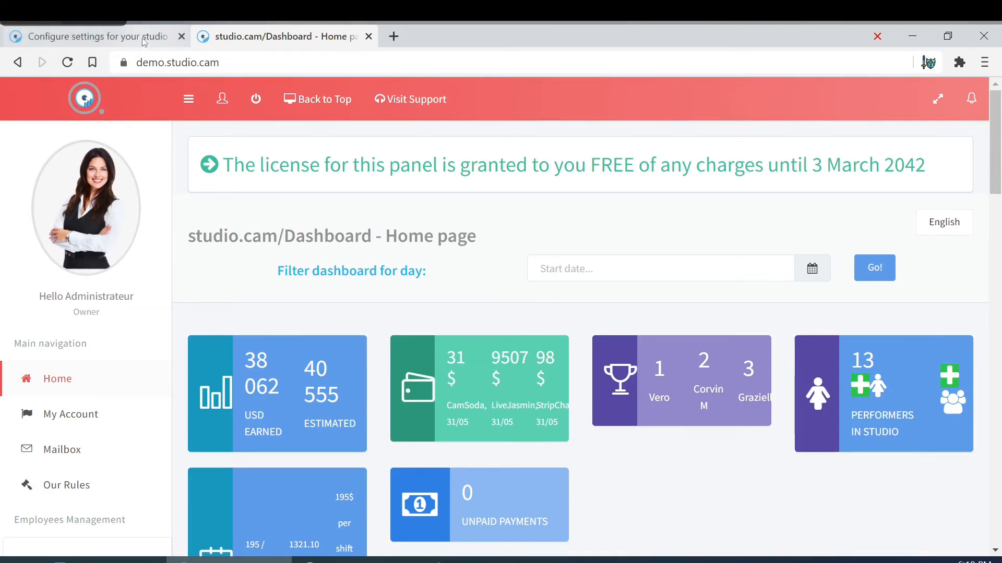
pyautogui.click(271, 362)
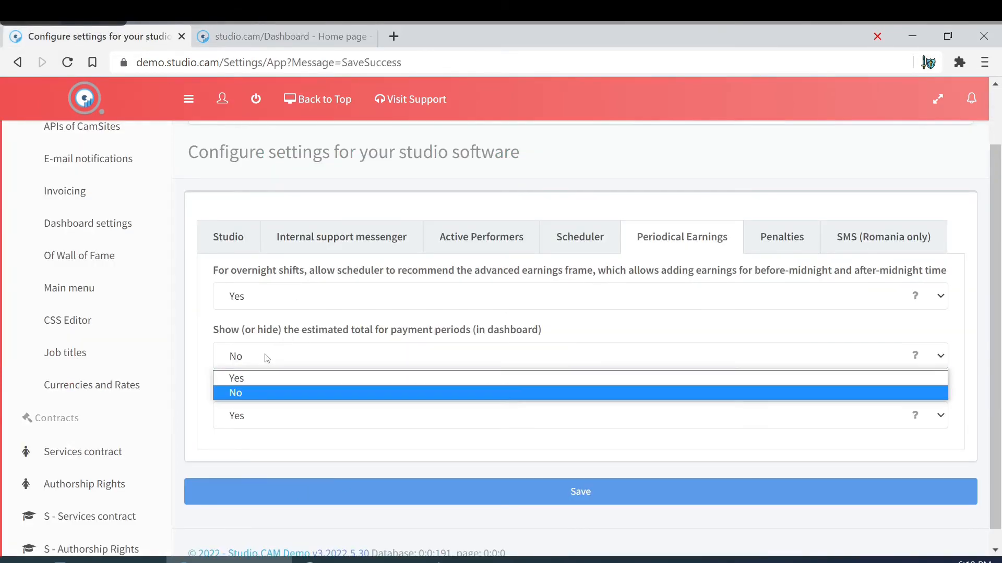
pyautogui.click(249, 396)
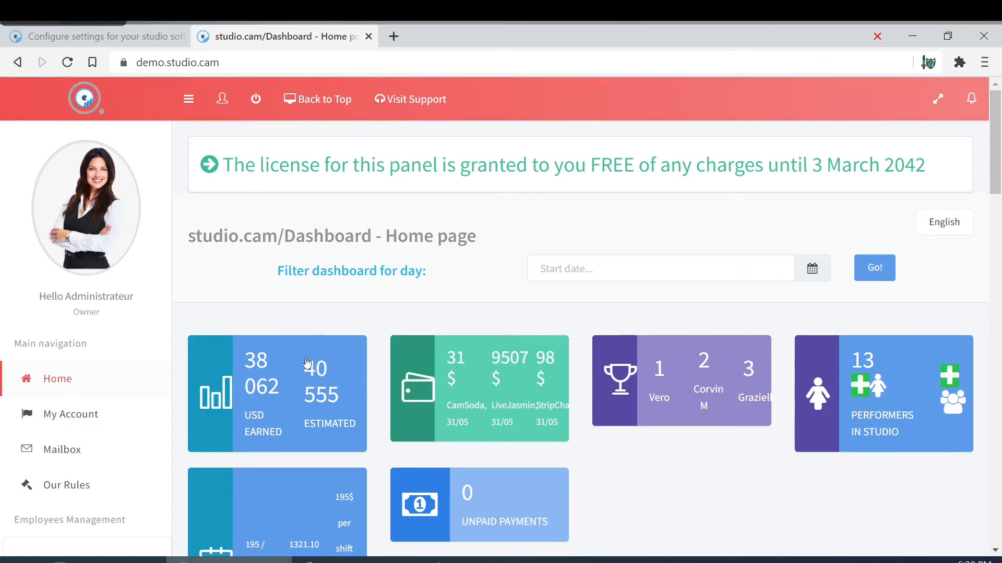
pyautogui.moveTo(282, 441)
pyautogui.click(369, 36)
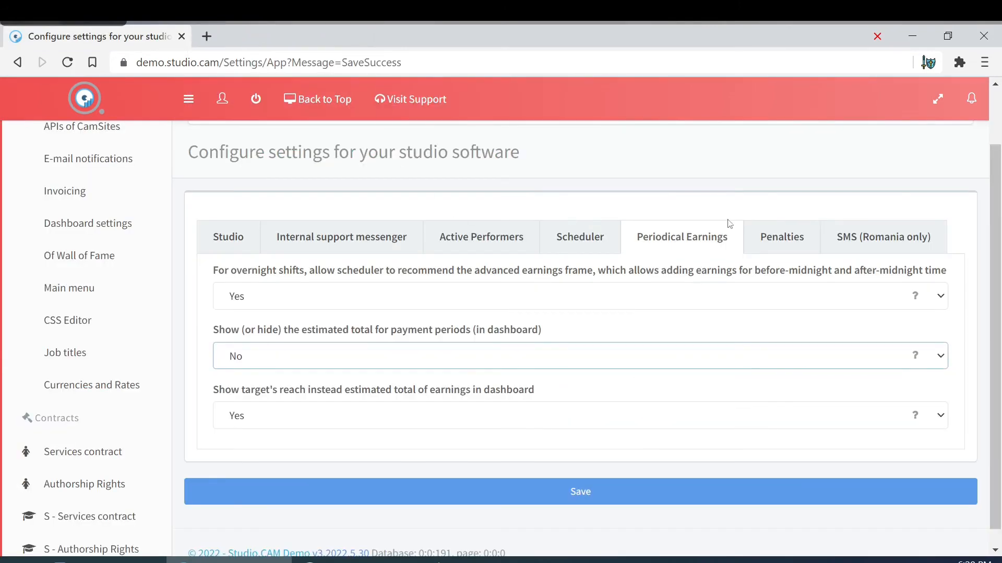
# Show the Penalties settings and open the models' scheduler of the Boys studio in a separate browser tab
pyautogui.click(781, 241)
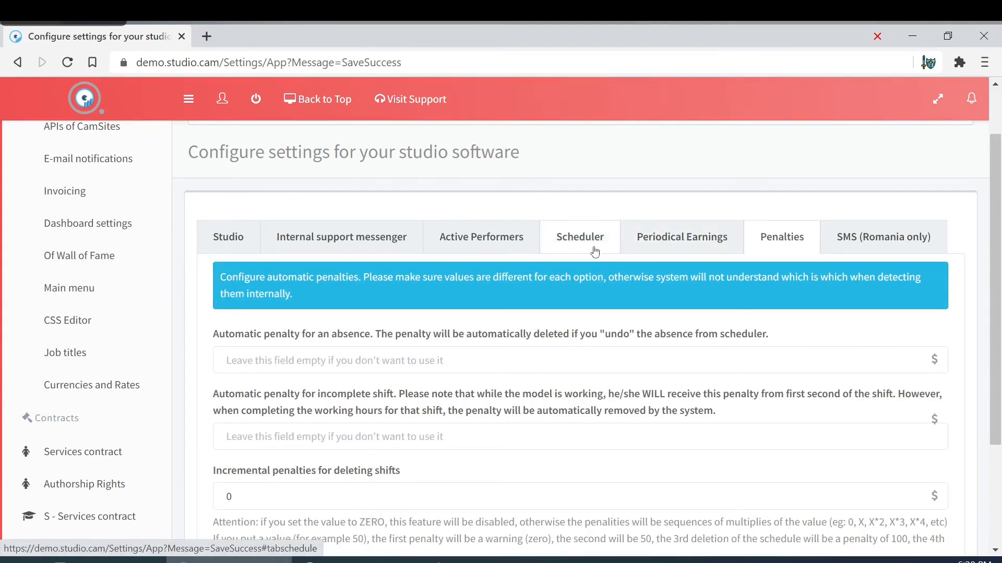
pyautogui.scroll(-3, 590, 263)
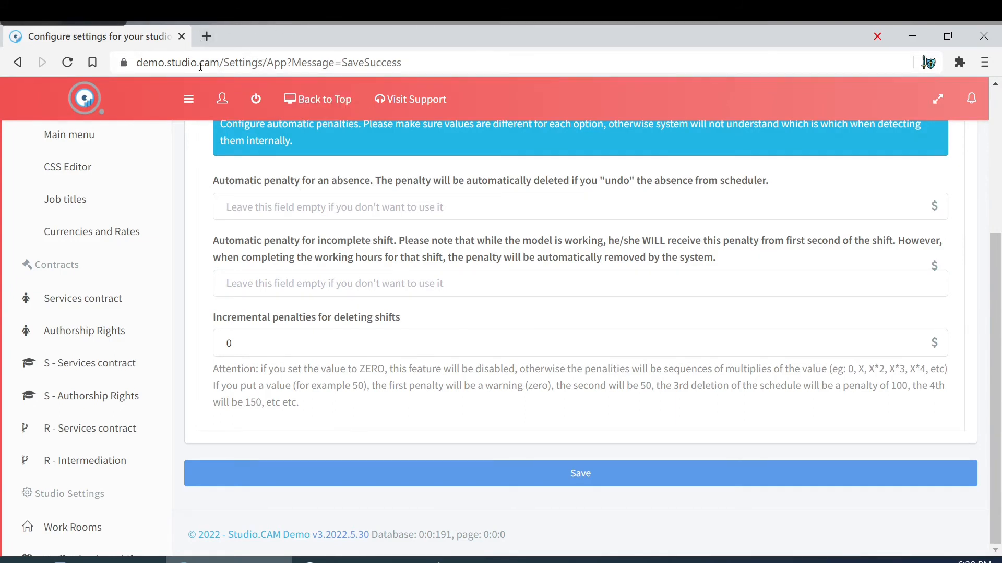
pyautogui.middleClick(223, 100)
pyautogui.click(218, 42)
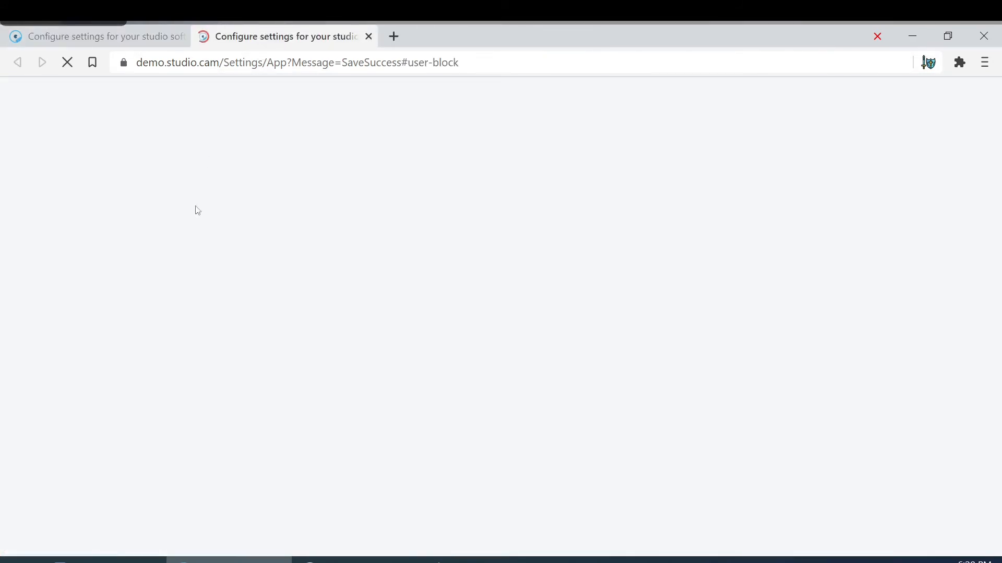
pyautogui.scroll(-15, 125, 355)
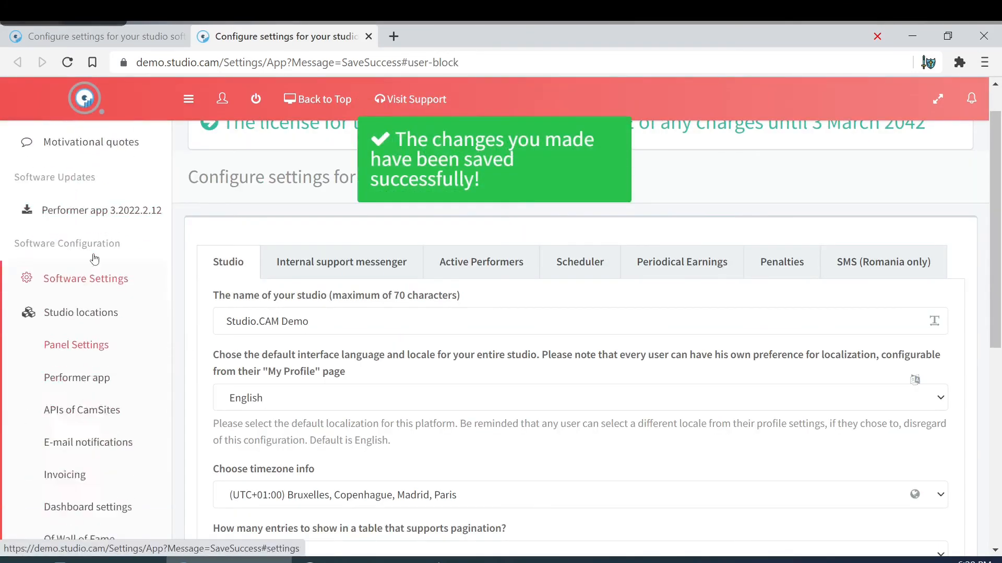
pyautogui.scroll(6, 101, 276)
pyautogui.scroll(7, 110, 276)
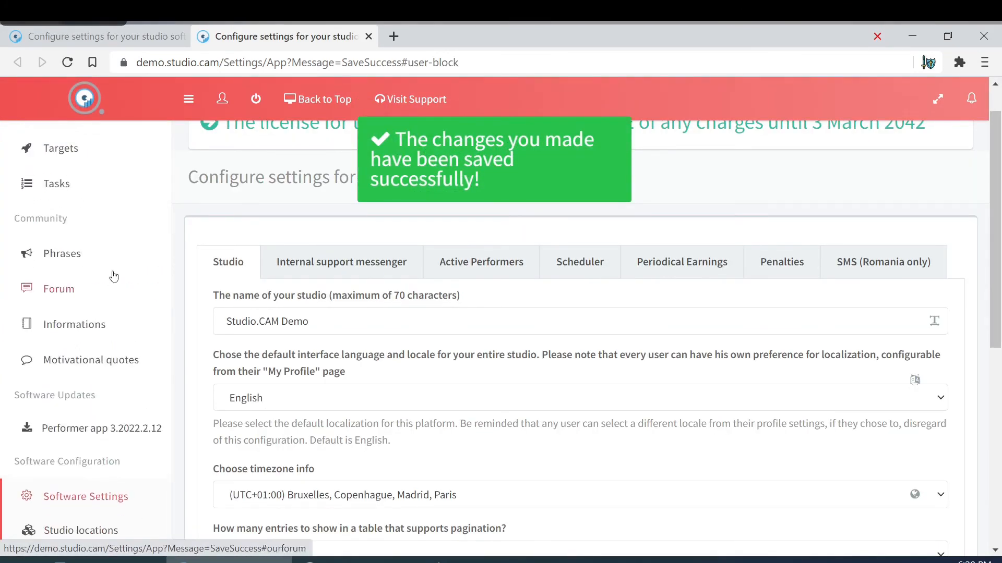
pyautogui.scroll(3, 94, 245)
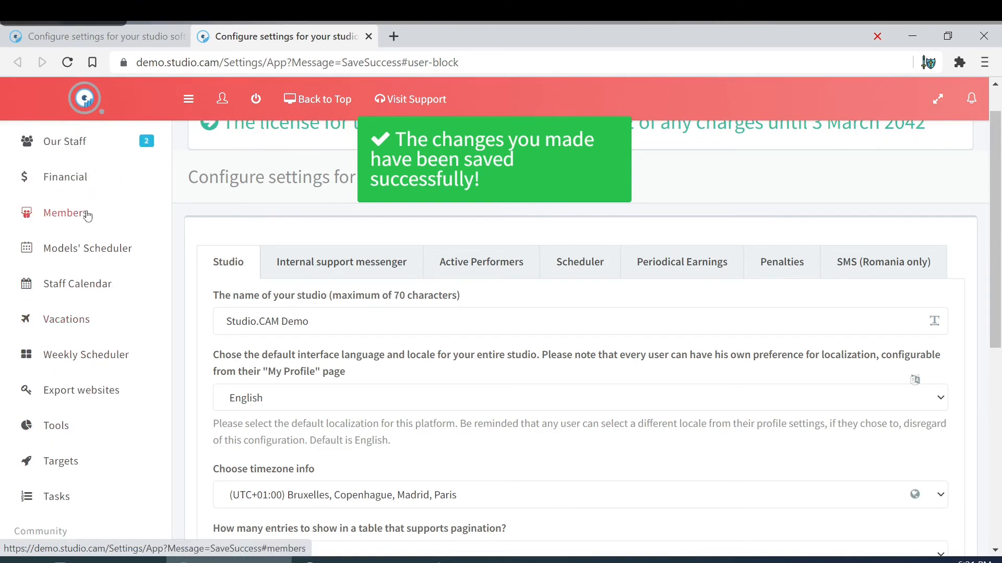
pyautogui.click(90, 249)
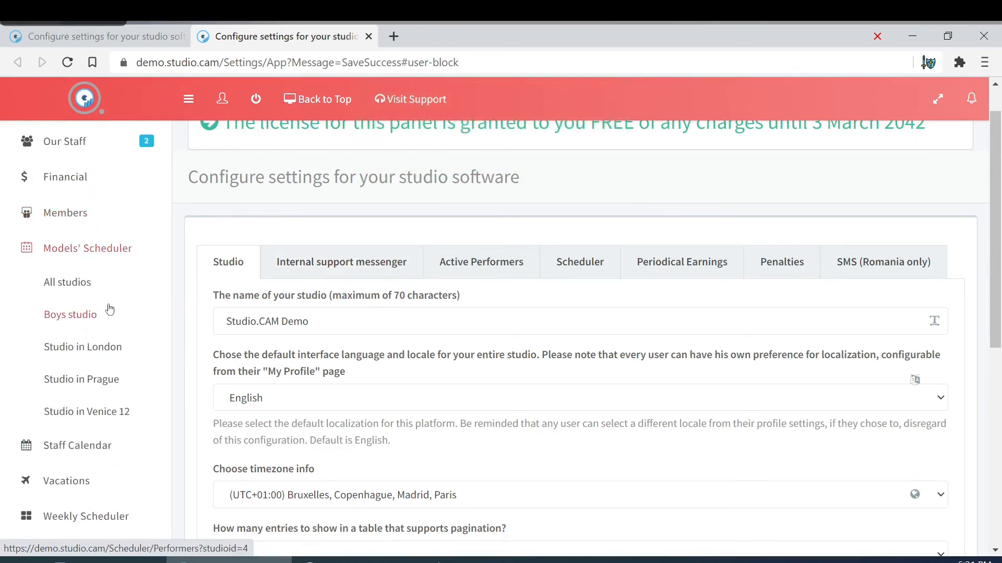
pyautogui.click(80, 315)
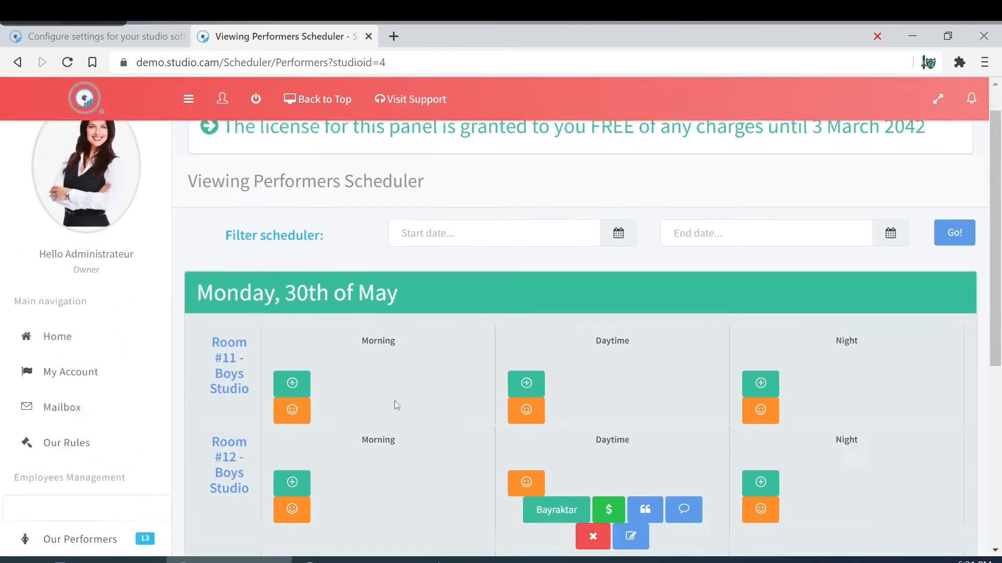
# Compare the Daytime shift in Room #12 on the scheduler page with the automatic penalty settings
pyautogui.scroll(-3, 394, 400)
pyautogui.moveTo(601, 400)
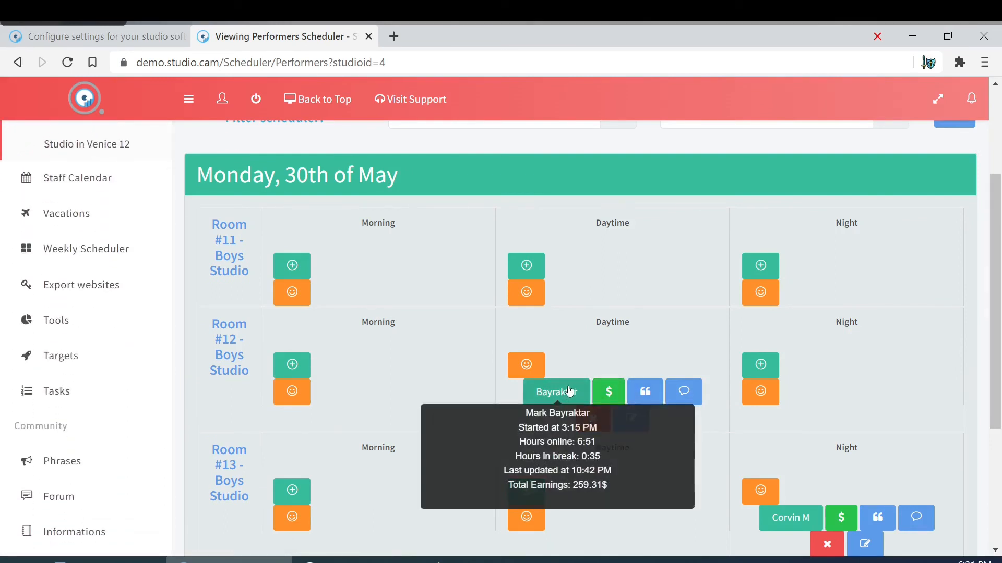
pyautogui.click(133, 36)
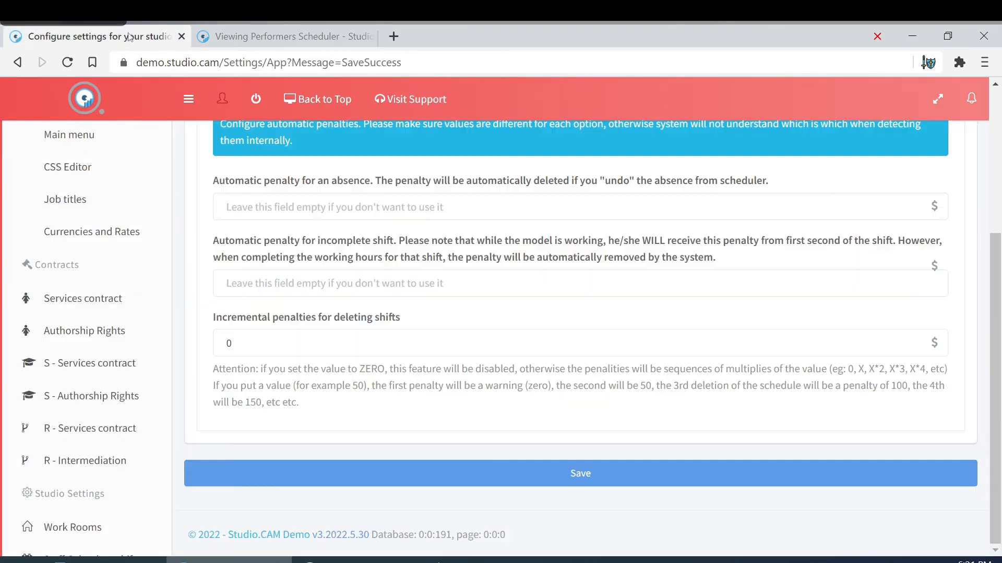
pyautogui.click(255, 35)
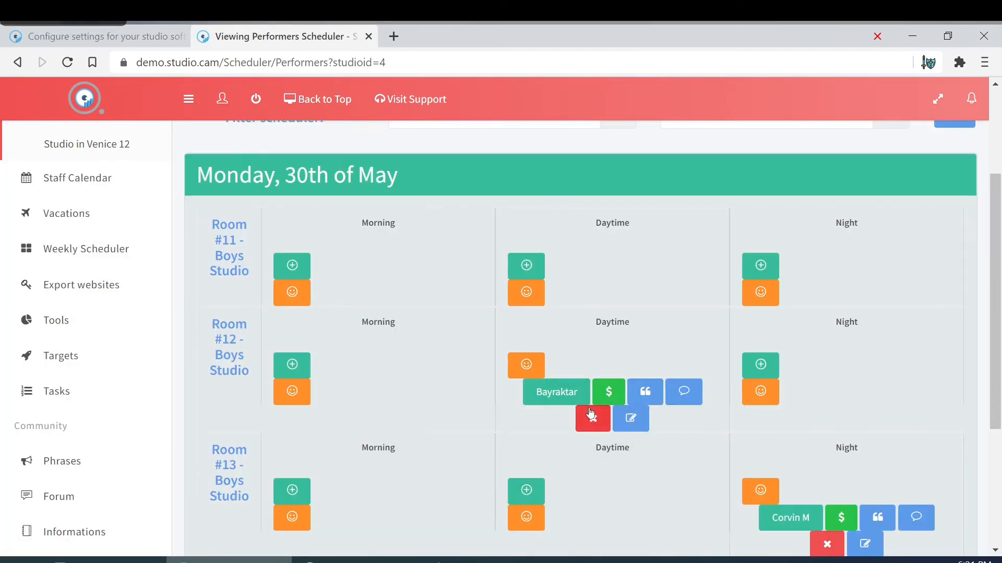
pyautogui.click(77, 27)
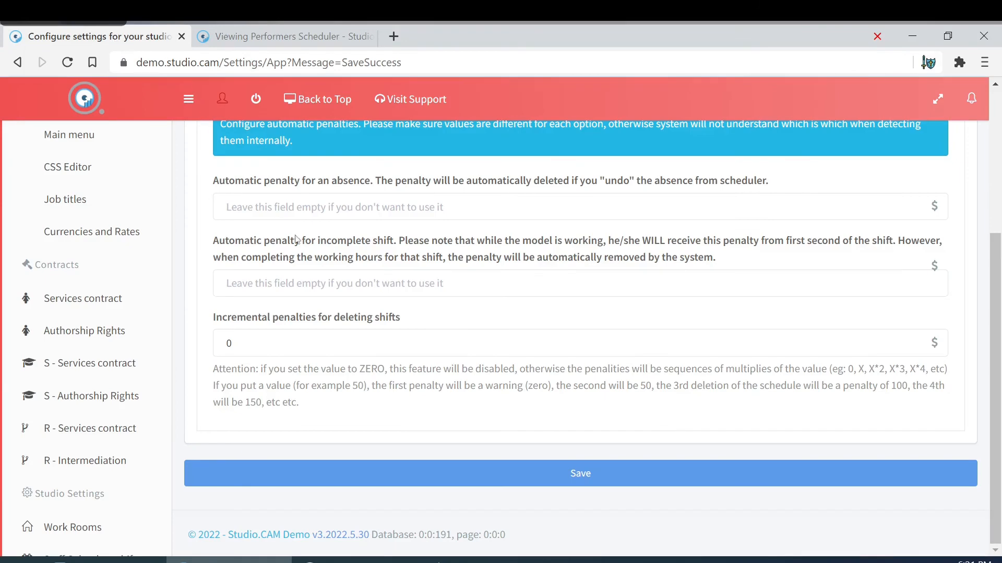
pyautogui.click(354, 34)
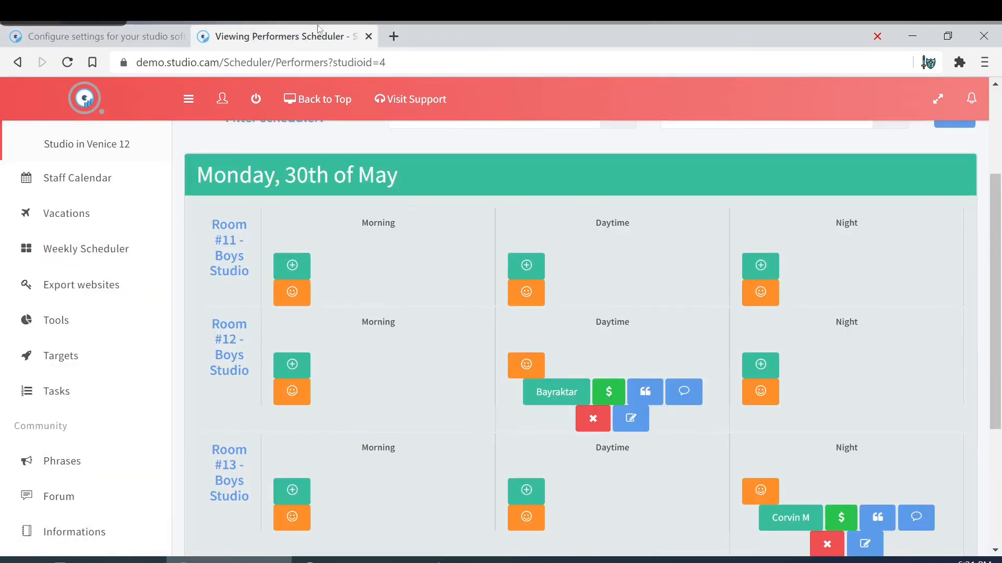
pyautogui.click(90, 34)
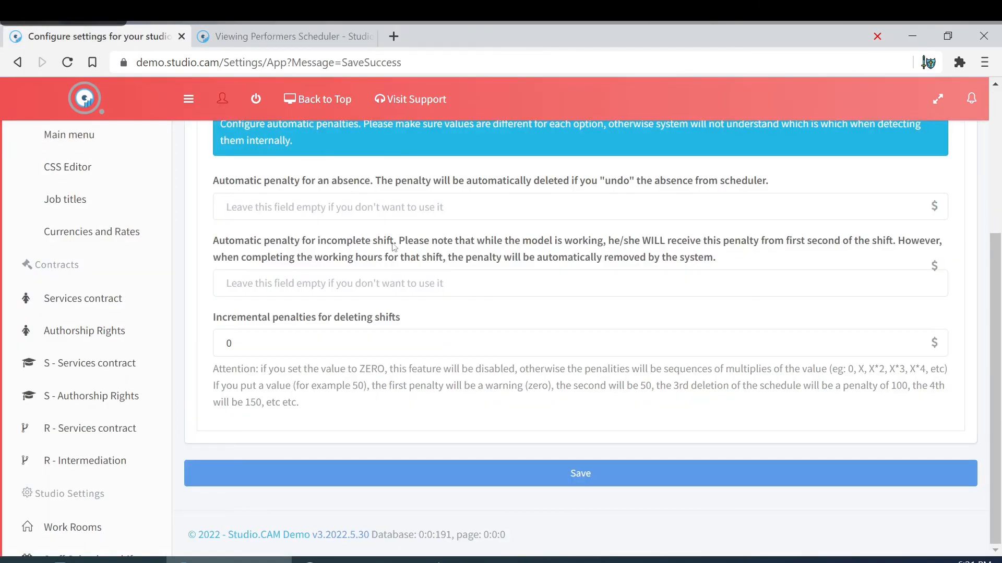
# Go through the penalty fields for an absence, an incomplete shift and deleted shifts without entering amounts
pyautogui.scroll(3, 399, 255)
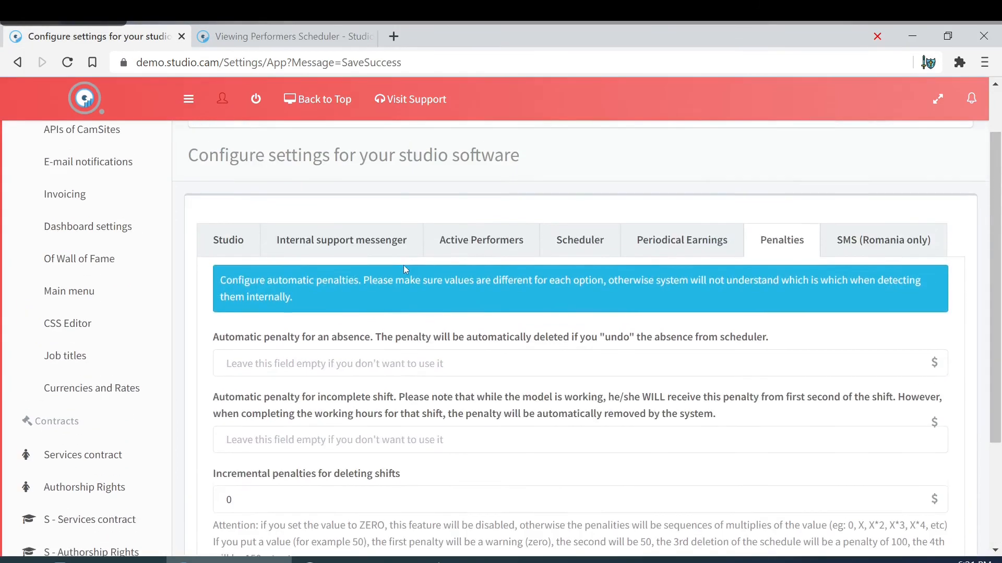
pyautogui.click(471, 361)
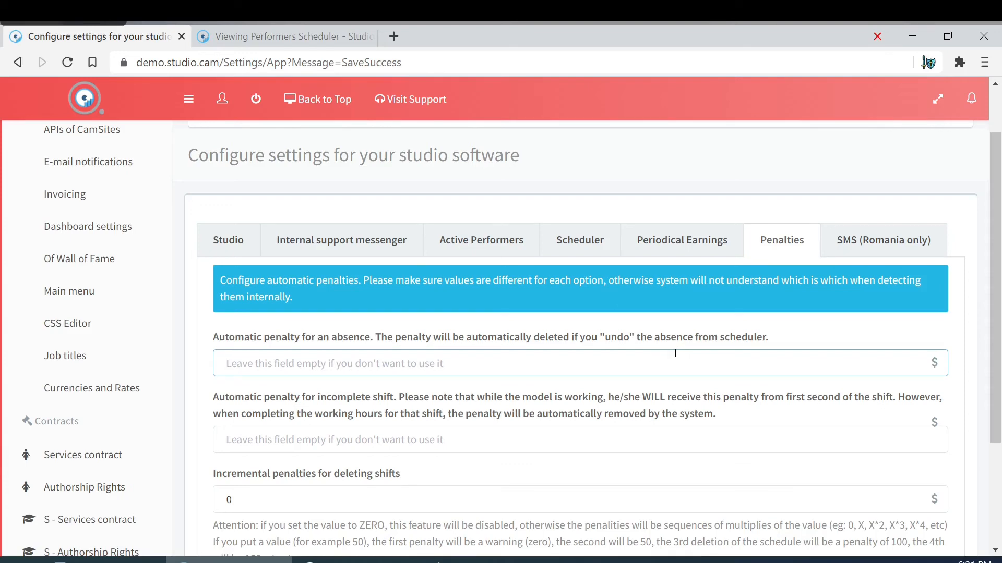
pyautogui.scroll(-3, 318, 374)
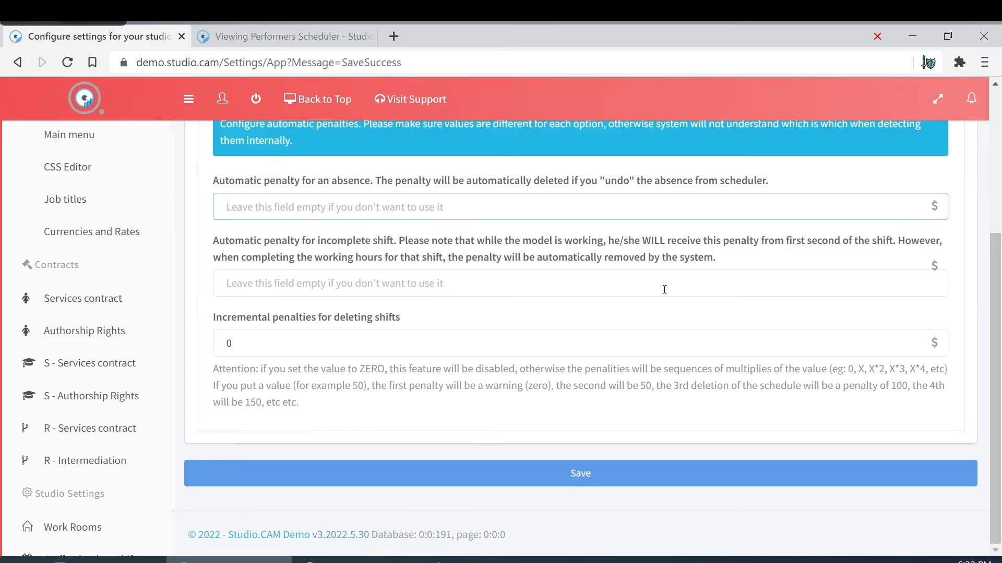
pyautogui.click(572, 282)
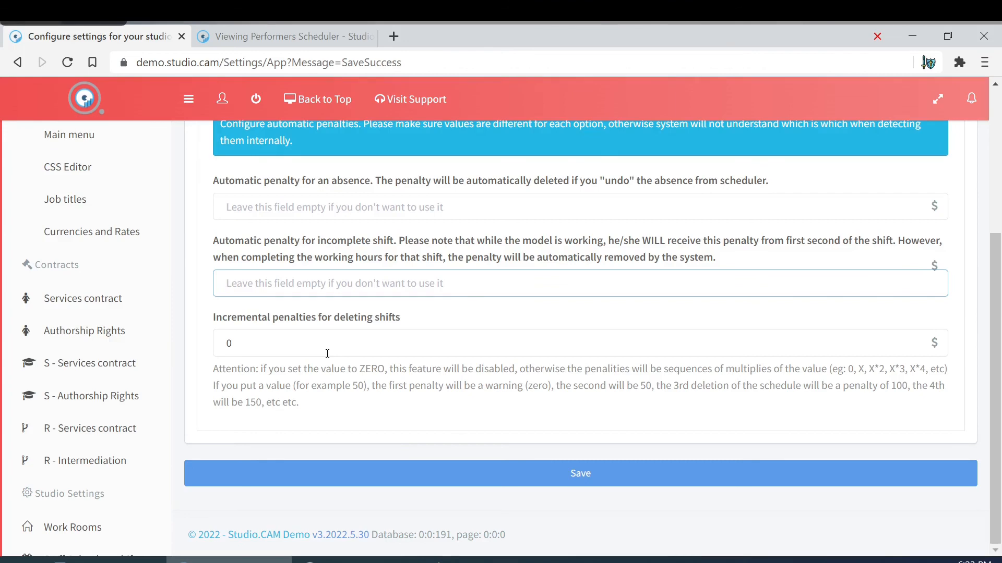
pyautogui.click(265, 338)
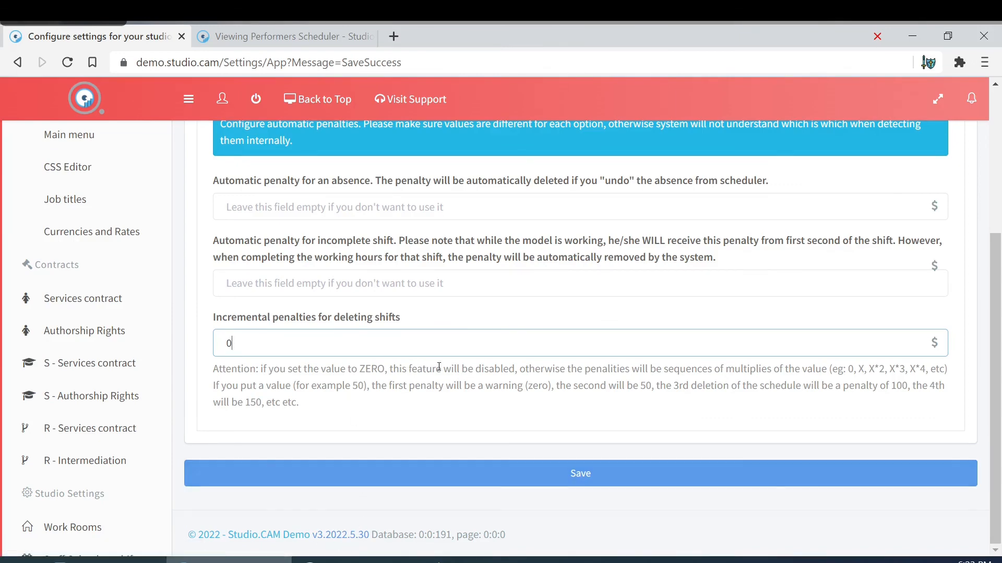
# Show the SMS (Romania only) settings and examine the SmsLink.ro instructions, API credentials and shift reminder text fields
pyautogui.scroll(5, 548, 347)
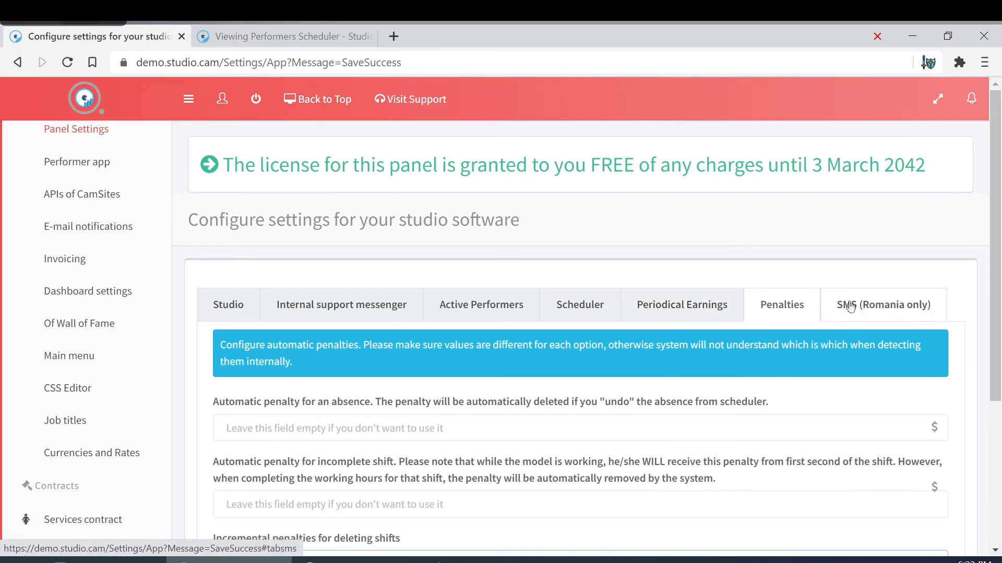
pyautogui.click(882, 307)
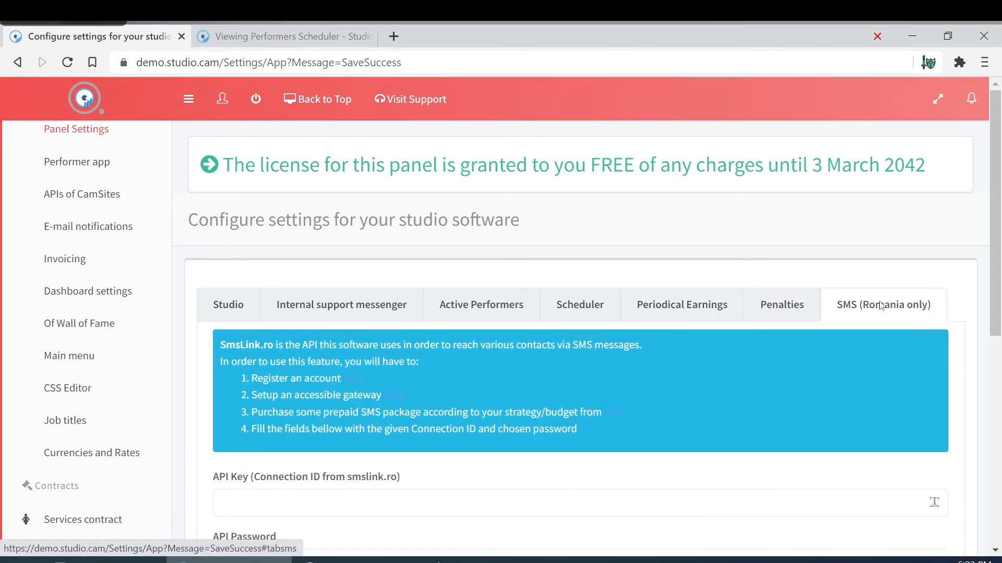
pyautogui.scroll(-1, 880, 304)
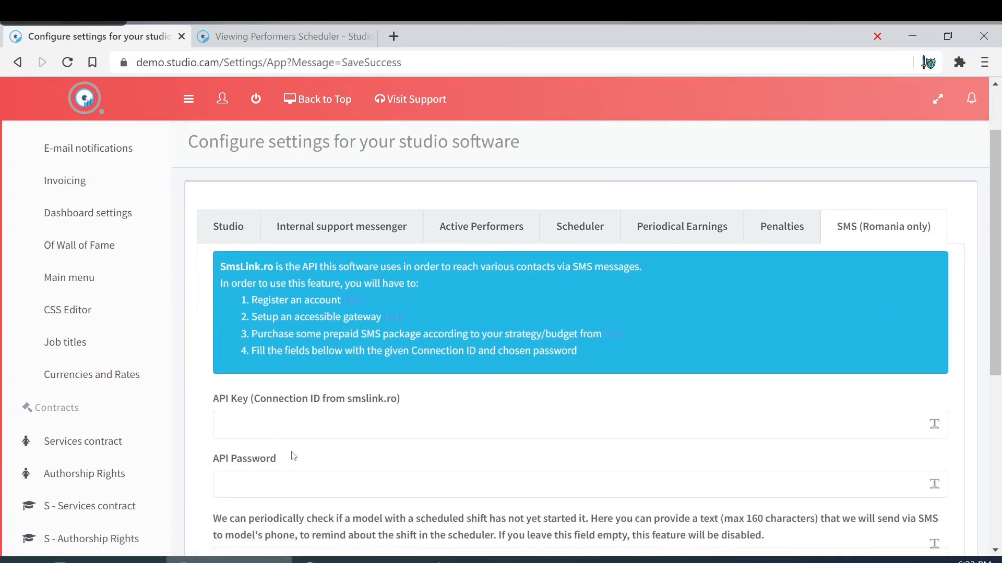
pyautogui.scroll(-1, 293, 457)
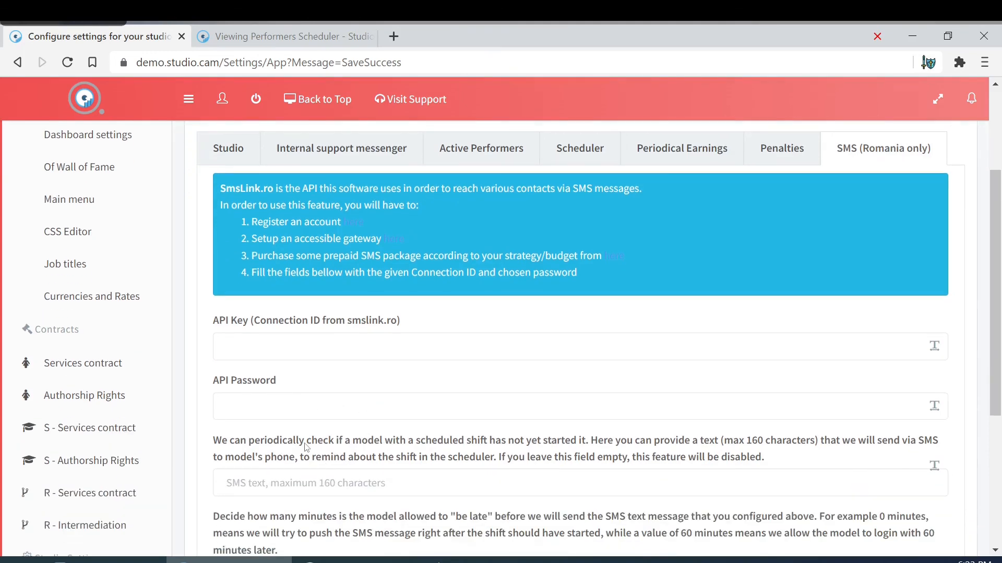